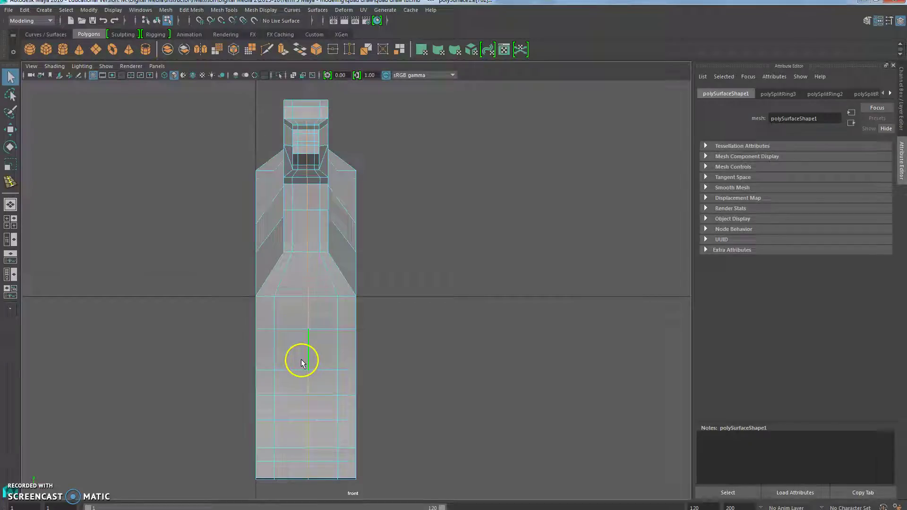
Step: In face mode, select the block of faces between the dog's front legs
right_click(302, 359)
click(303, 314)
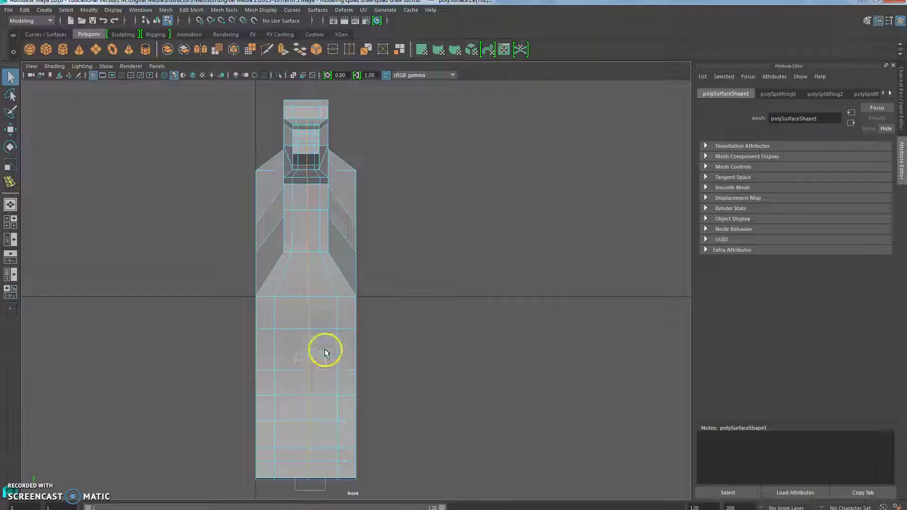
drag(323, 350, 321, 352)
Step: Switch to the four-view layout and orbit around the front legs to check the selection
click(14, 223)
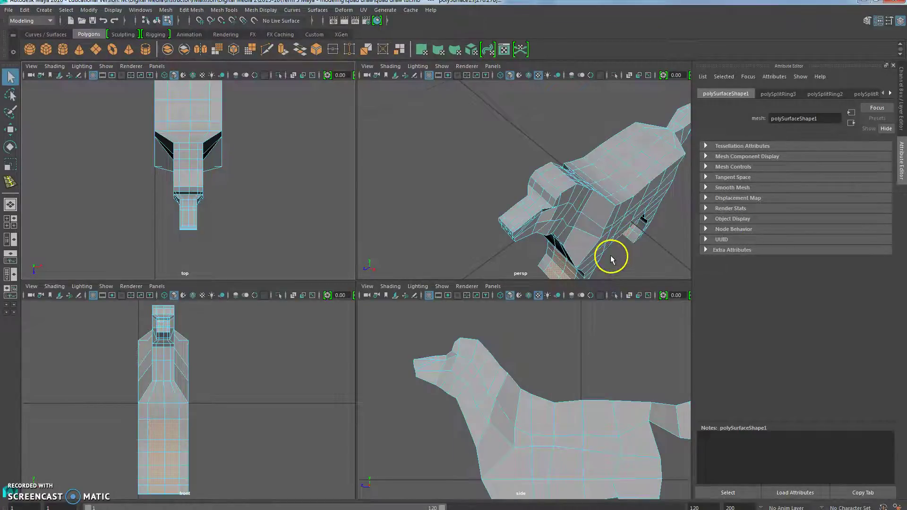
alt+drag(606, 229, 532, 162)
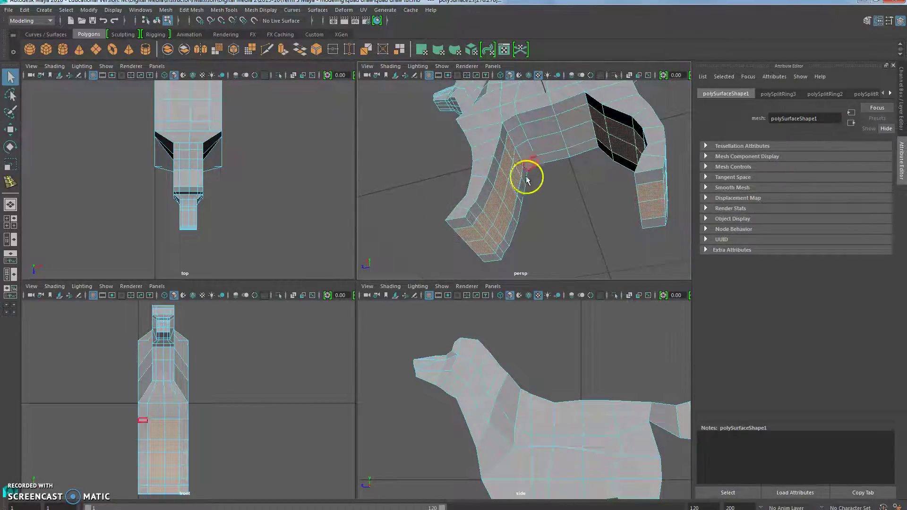
alt+drag(535, 187, 616, 185)
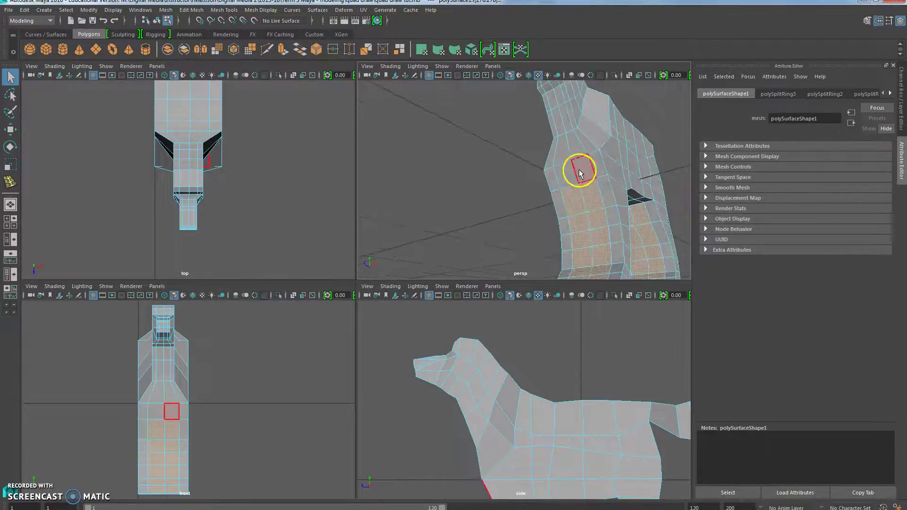
alt+drag(667, 263, 591, 209)
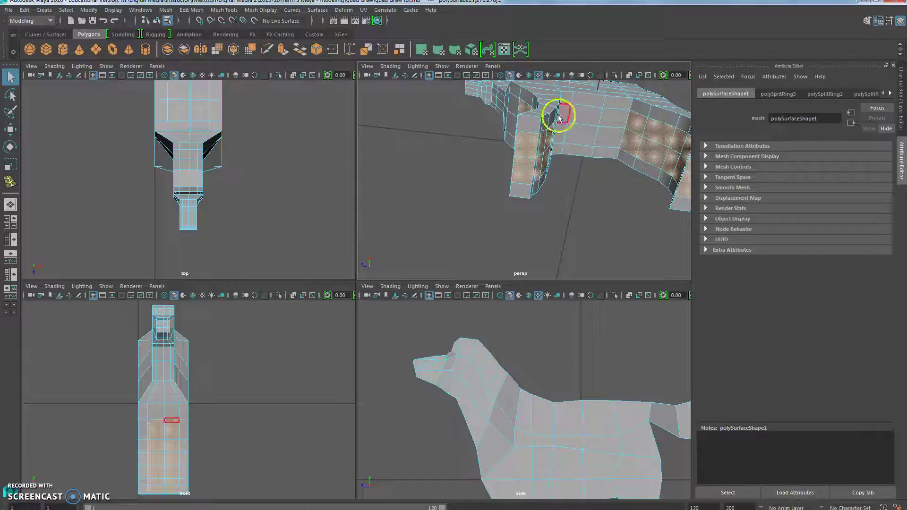
alt+drag(595, 246, 585, 191)
Step: Delete the selected faces between the legs and frame the legs in a maximized perspective view
key(Delete)
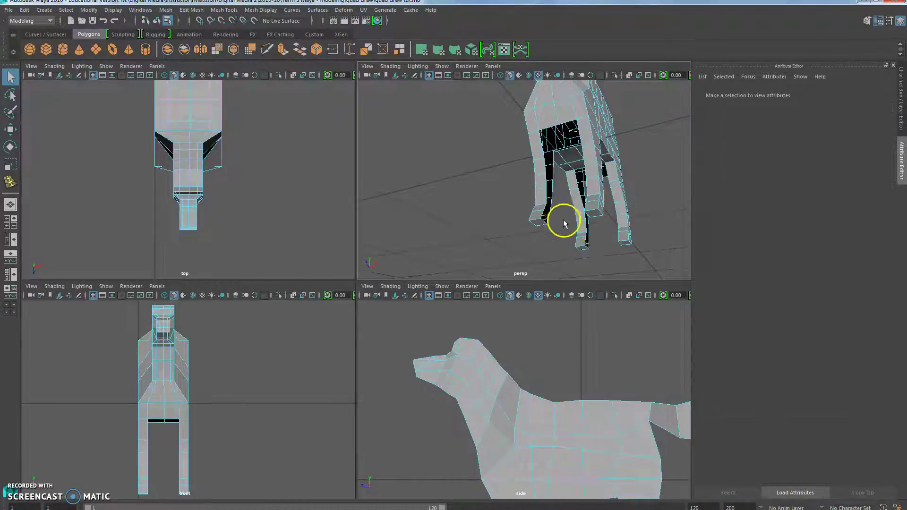
alt+drag(567, 252, 591, 194)
key(space)
key([)
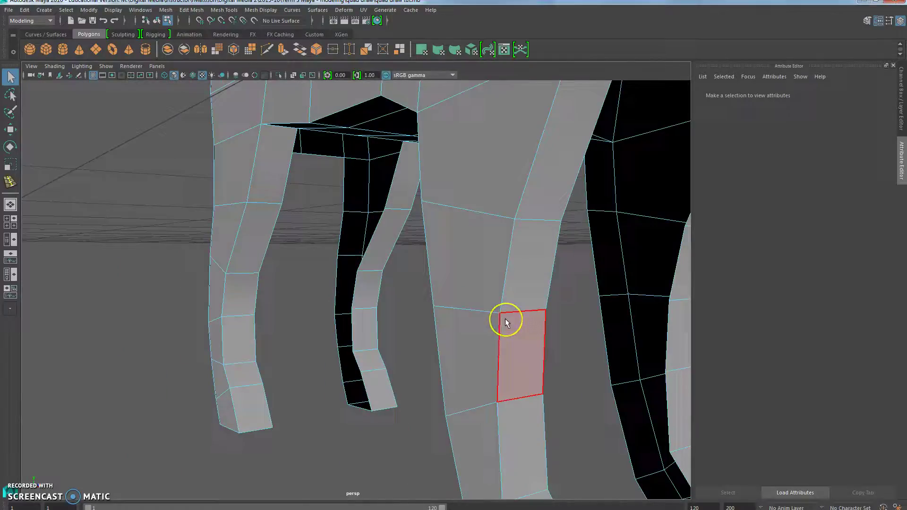
Step: Bridge the front leg's open border edges with Divisions set to 0
right_drag(372, 262, 373, 241)
click(400, 162)
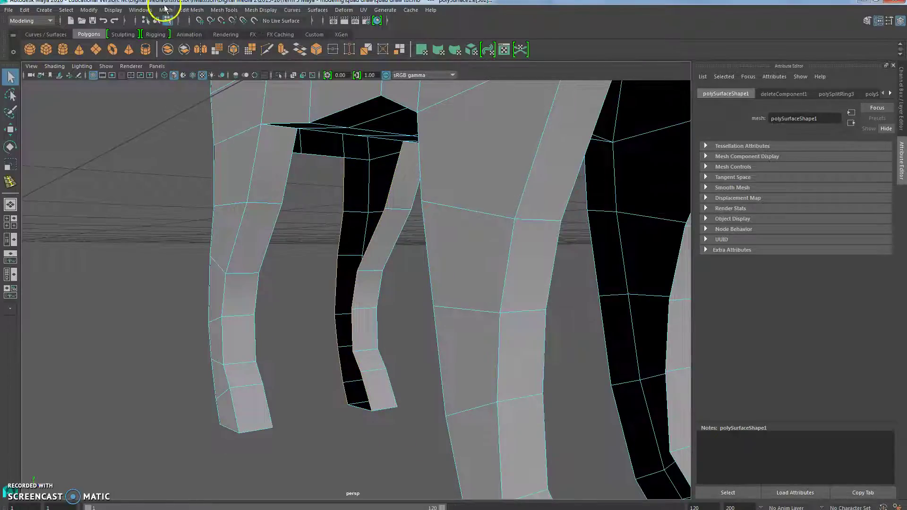
click(184, 10)
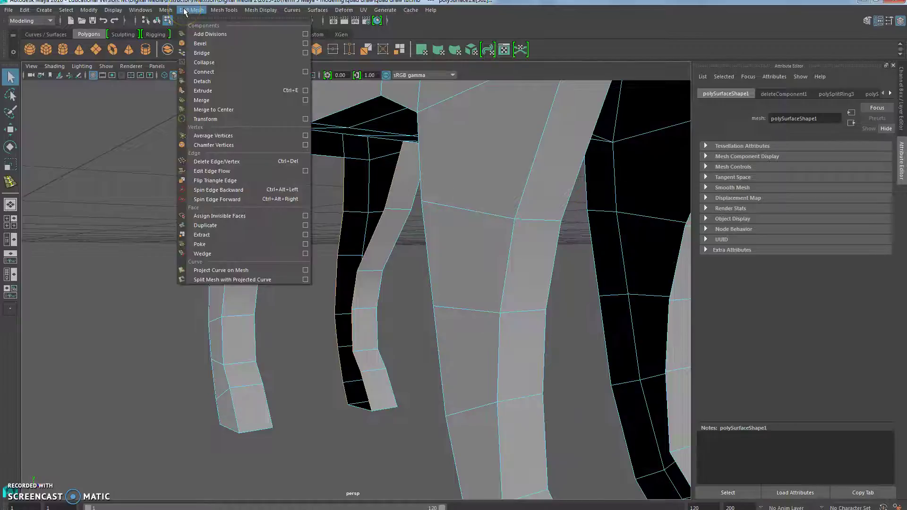
click(207, 53)
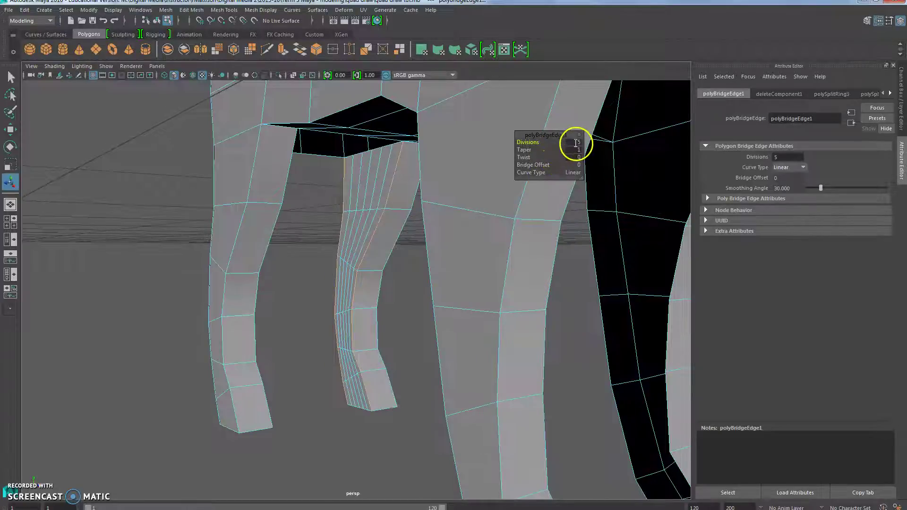
drag(581, 142, 579, 155)
text(0)
key(Return)
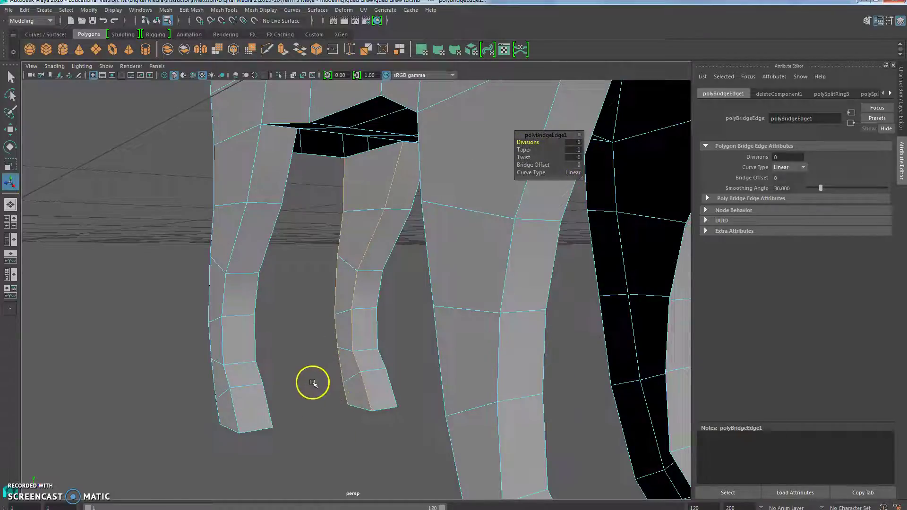
Step: Select the middle leg's border edge run and bridge it with 0 divisions
alt+drag(315, 280, 233, 273)
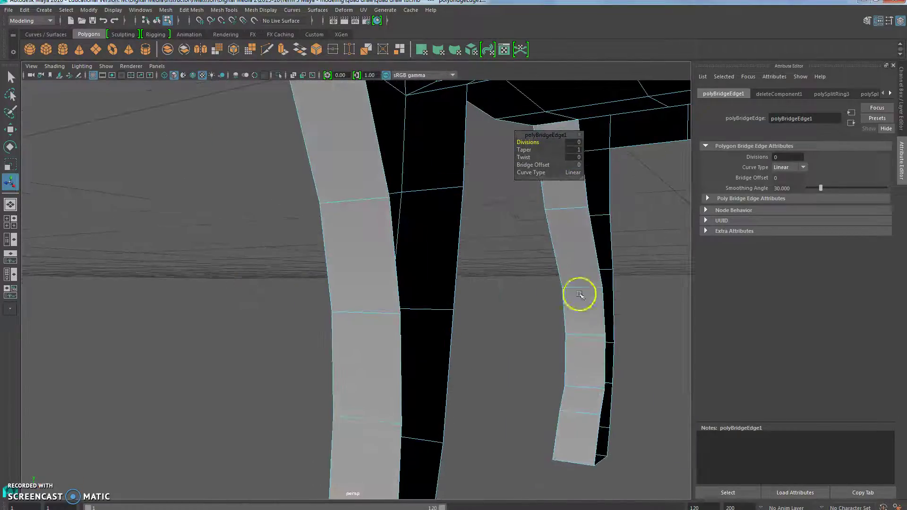
alt+right_drag(656, 269, 522, 319)
click(454, 197)
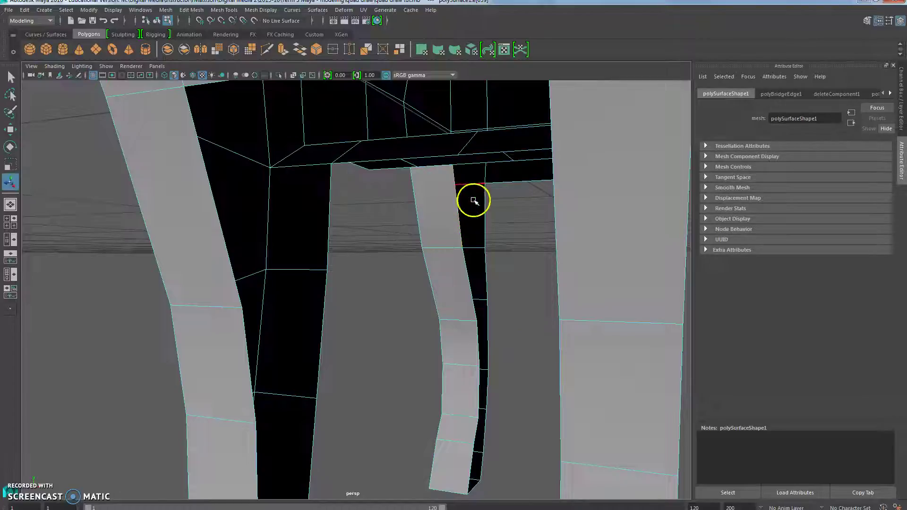
click(471, 272)
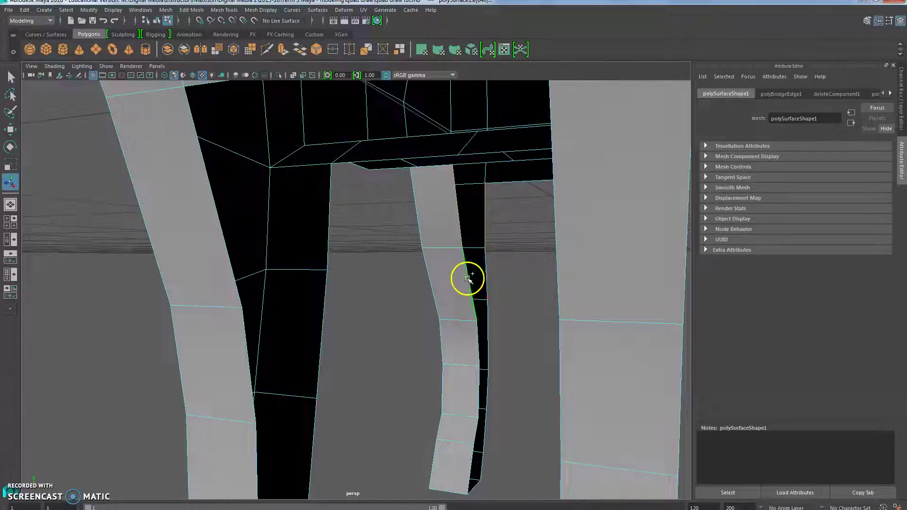
double_click(482, 316)
ctrl+shift+click(482, 316)
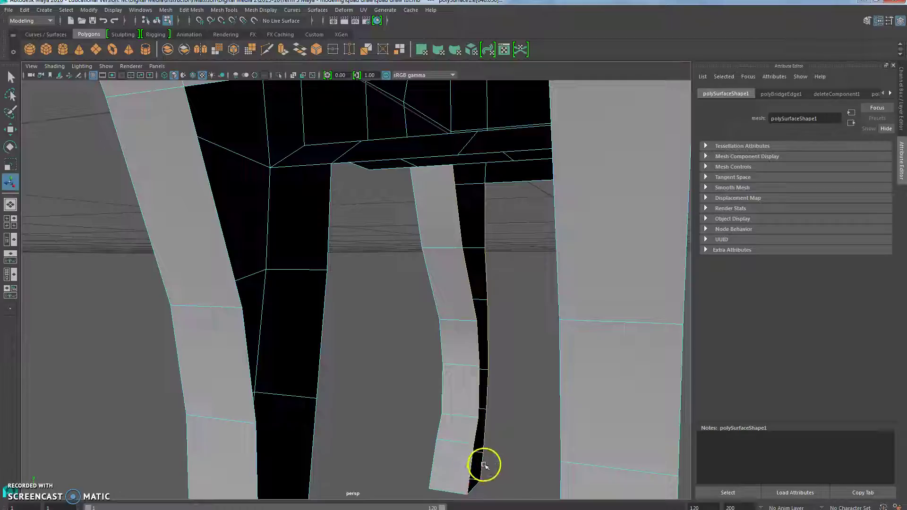
click(191, 11)
click(203, 37)
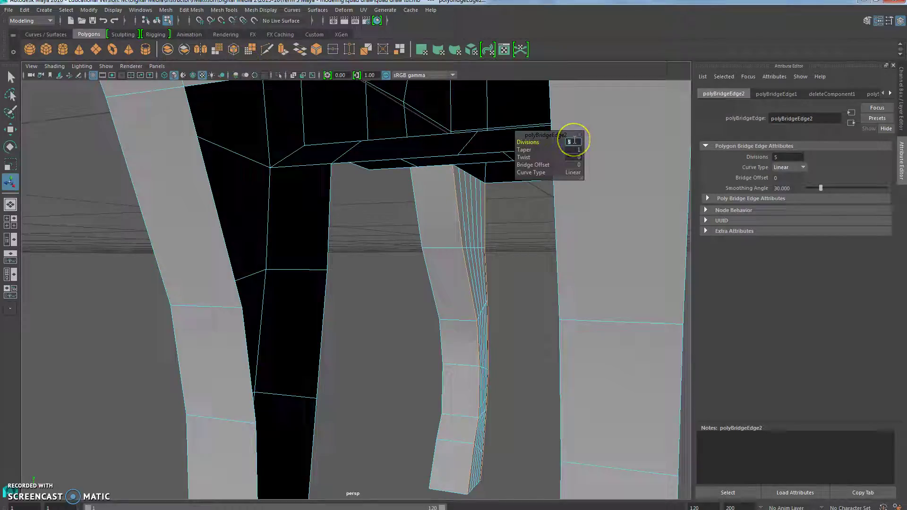
text(0)
key(Return)
alt+drag(443, 257, 359, 243)
Step: Select the opposing border edges on the right leg's open side
scroll(359, 242, down, 5)
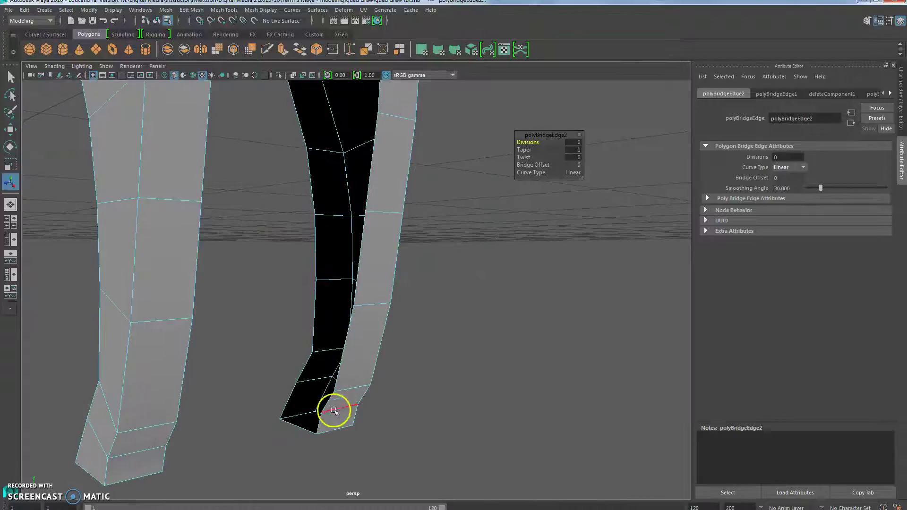
alt+middle_drag(368, 168, 360, 214)
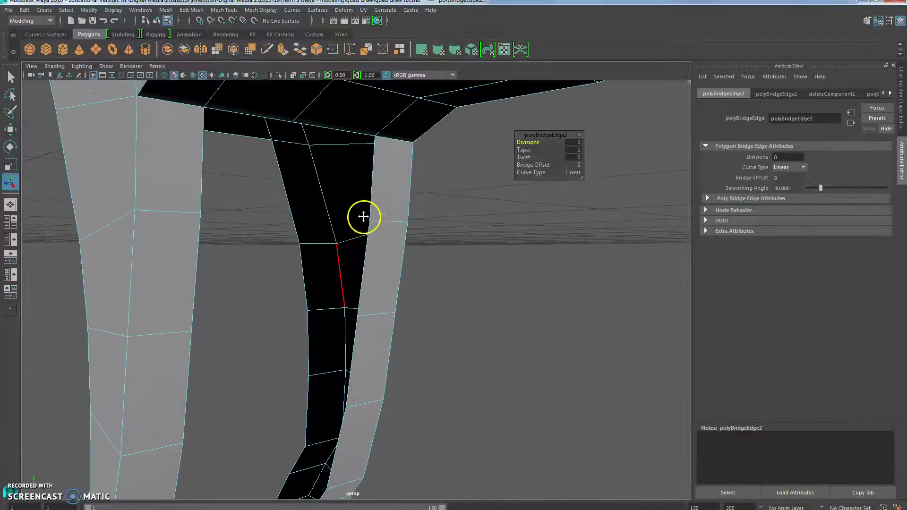
click(289, 181)
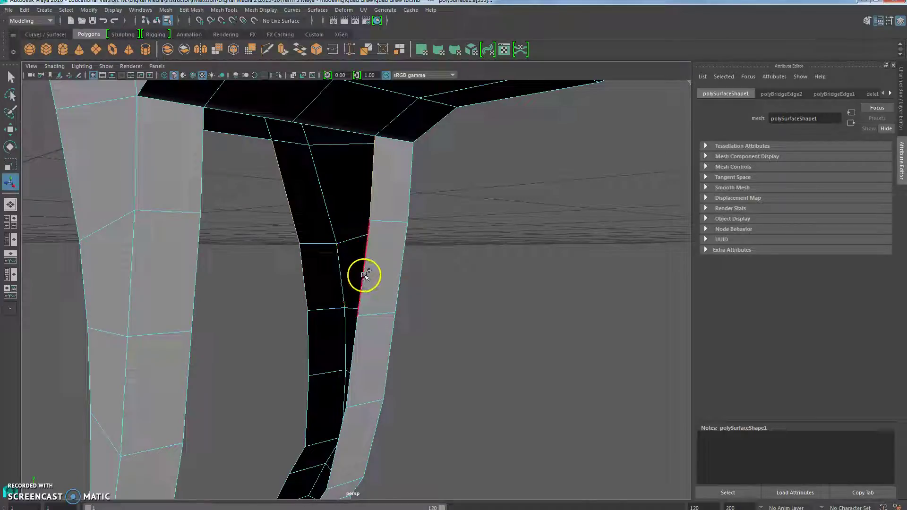
shift+click(307, 331)
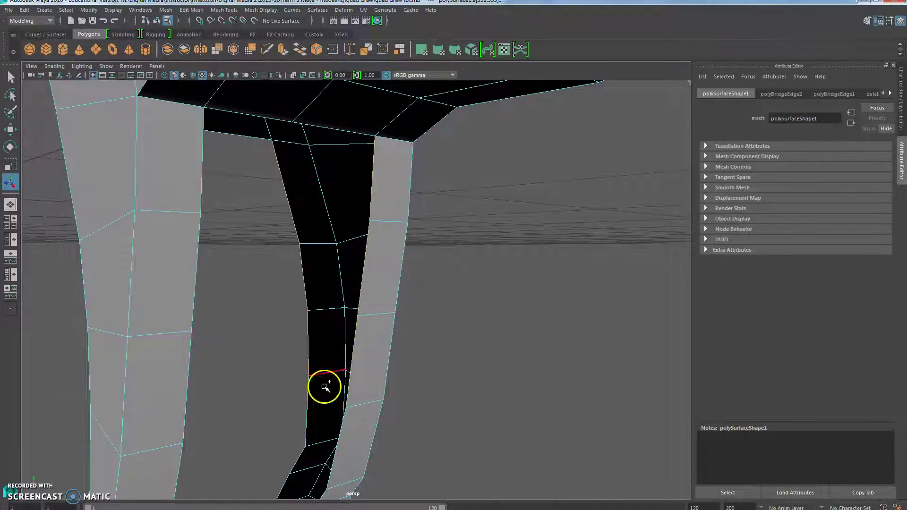
scroll(348, 441, down, 5)
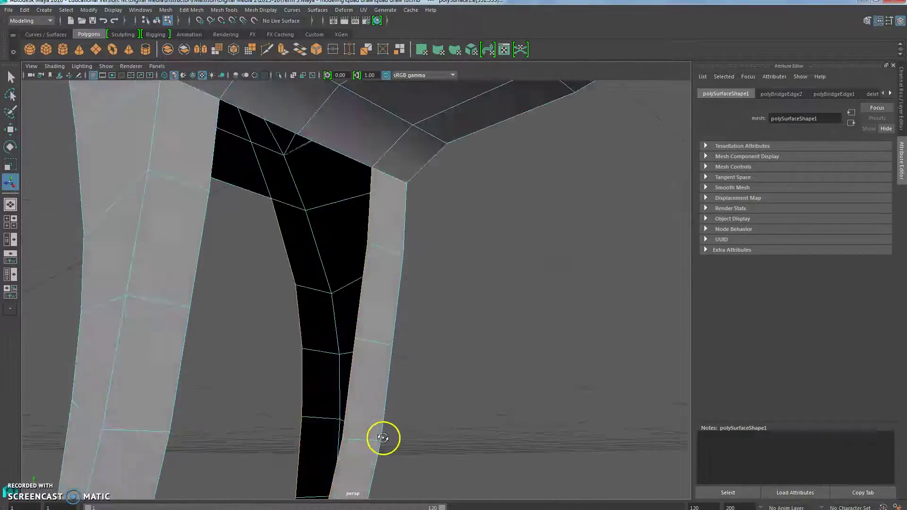
alt+drag(395, 419, 427, 318)
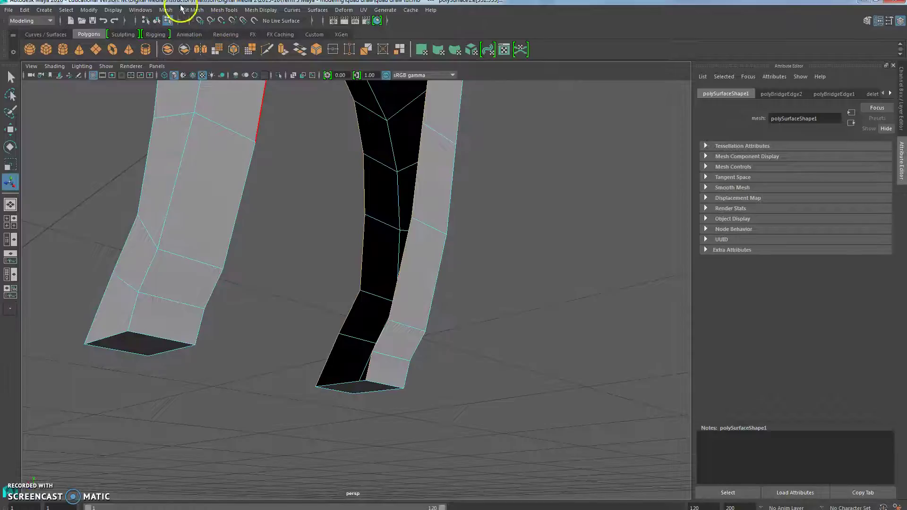
Step: Bridge the right leg's edges and set the bridge Divisions to 0
click(189, 10)
click(222, 55)
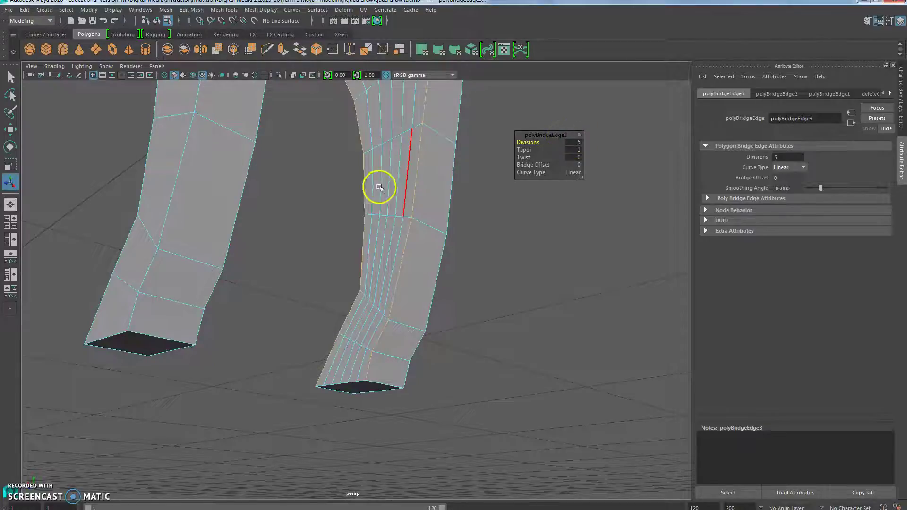
alt+drag(375, 192, 352, 205)
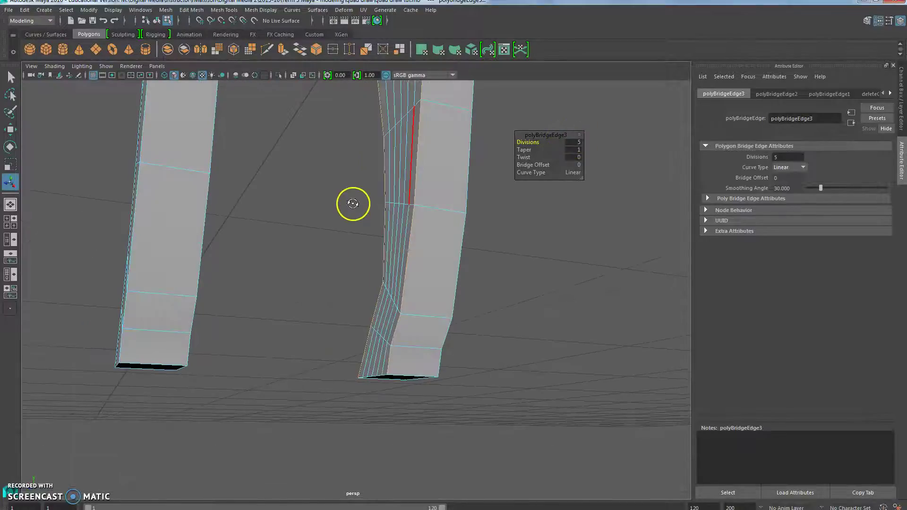
click(579, 141)
text(0)
key(Return)
Step: Move the view closer and pick a border edge on the left leg
alt+drag(279, 201, 219, 274)
alt+middle_drag(219, 274, 225, 295)
click(124, 126)
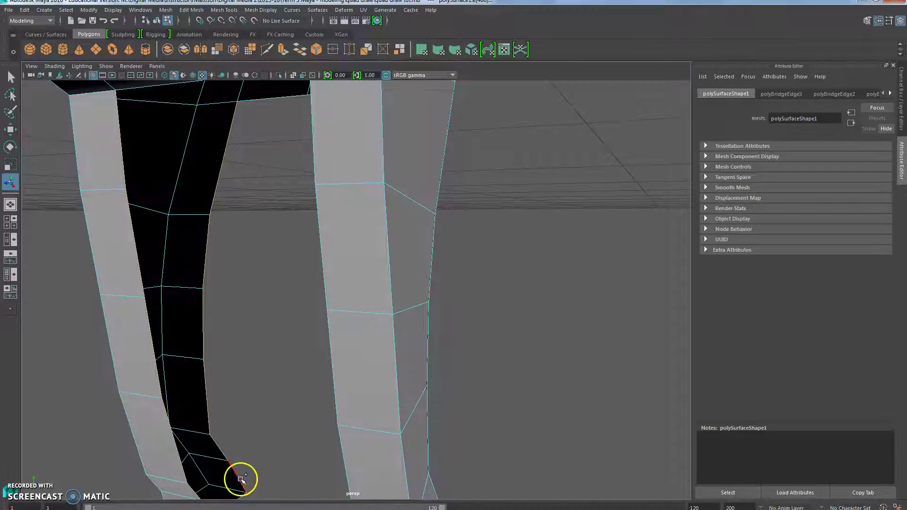
Step: Bridge the selected left-leg border edges as polyBridgeEdge4 with 0 divisions
alt+middle_drag(259, 503, 256, 400)
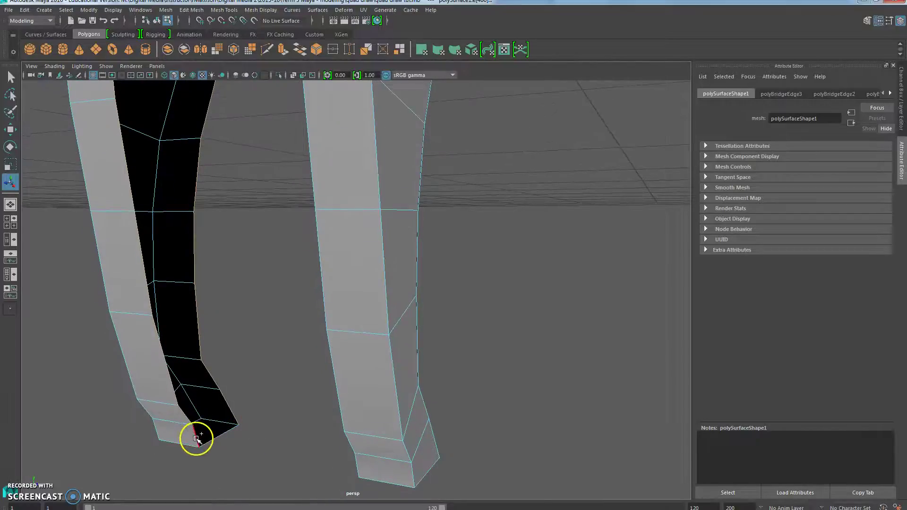
click(191, 9)
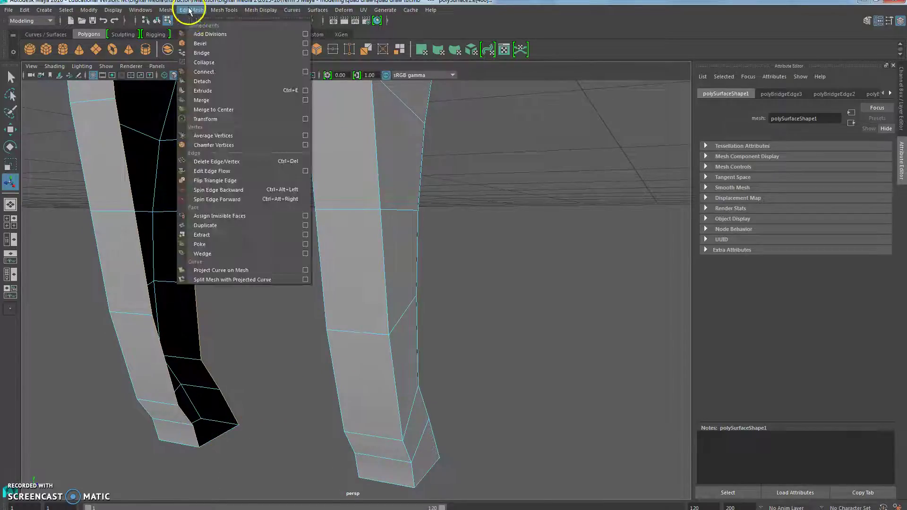
click(203, 53)
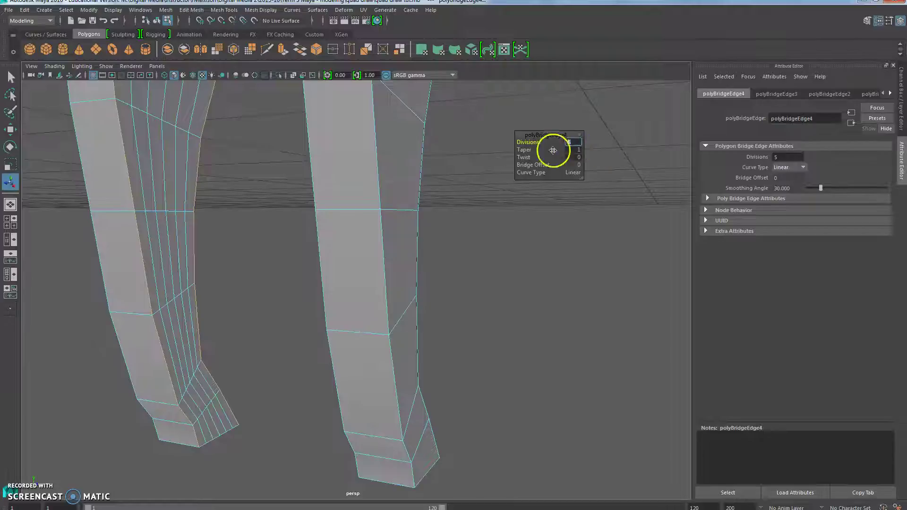
text(0)
key(Return)
alt+drag(272, 248, 340, 183)
Step: Bridge the edges bordering the opening between the legs with 0 divisions
click(345, 178)
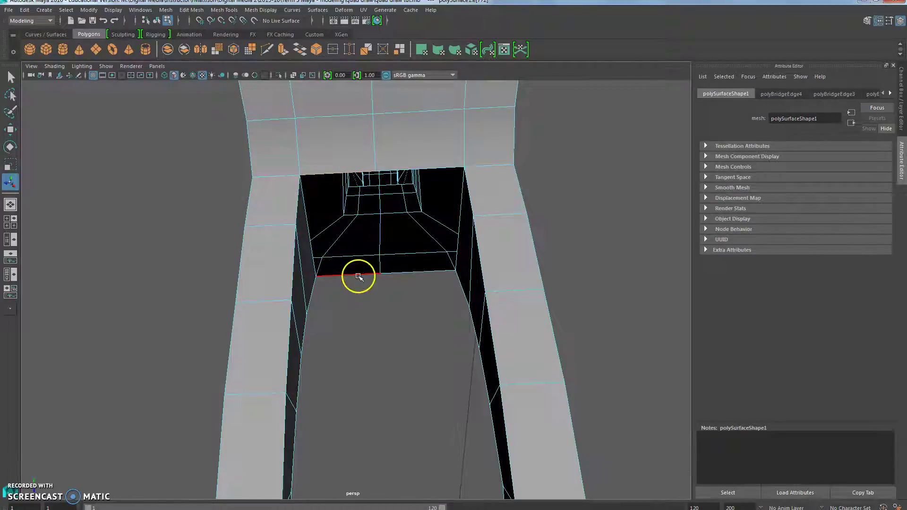
click(431, 168)
click(415, 272)
click(394, 213)
click(189, 11)
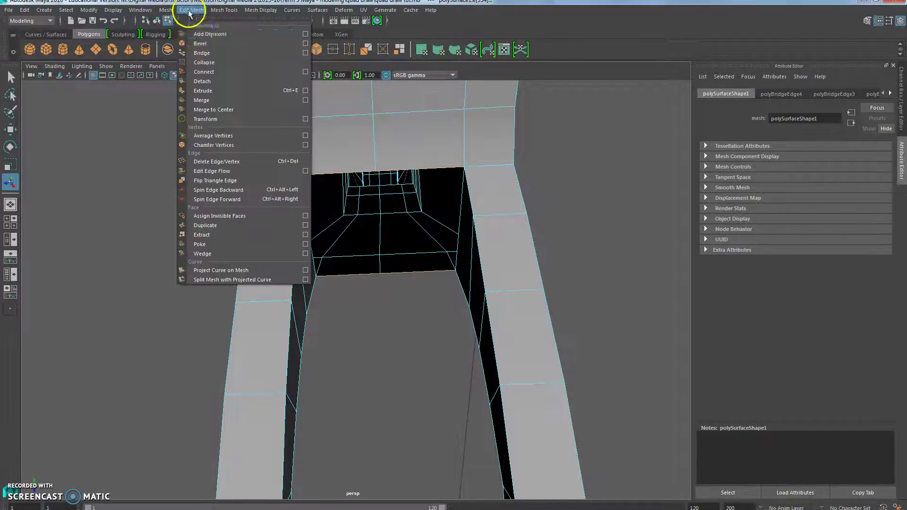
click(203, 57)
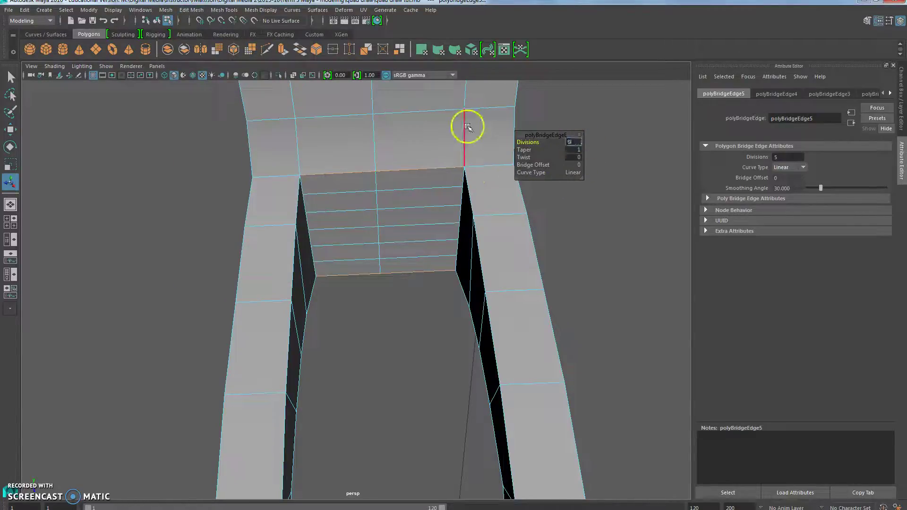
text(0)
key(Return)
Step: Bridge the hole in the dog's body and edit its Divisions value
alt+drag(332, 239, 172, 158)
click(114, 422)
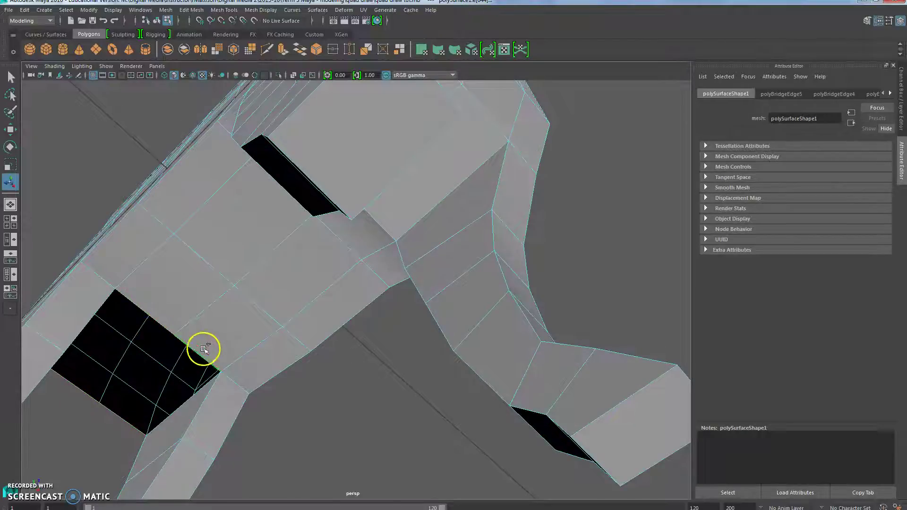
click(191, 9)
click(225, 53)
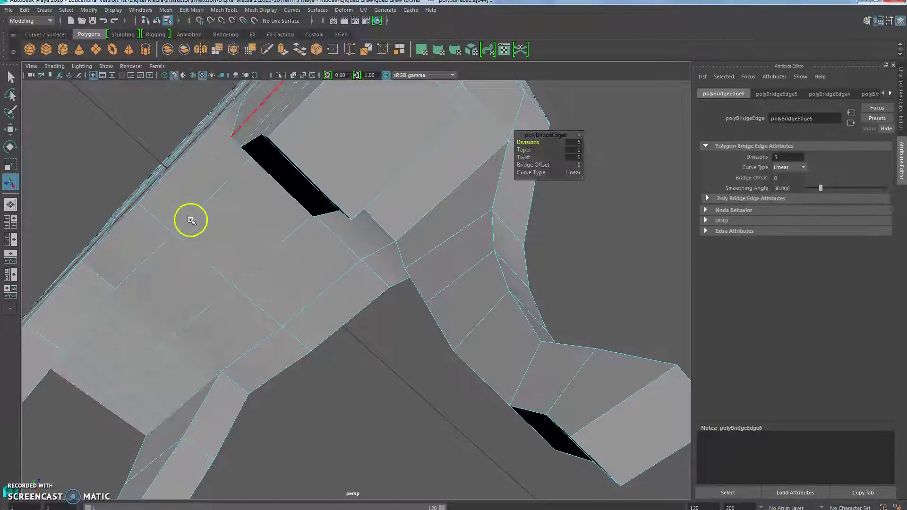
click(570, 141)
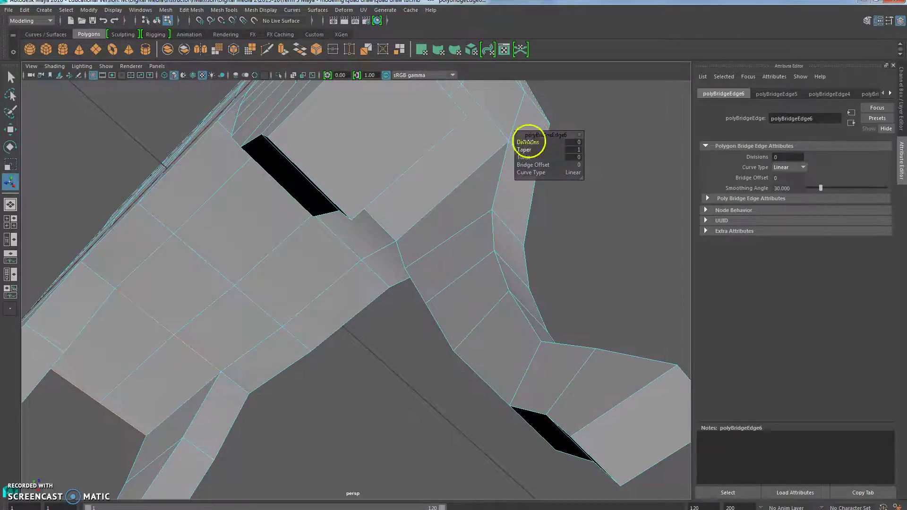
alt+drag(530, 137, 448, 232)
scroll(442, 213, down, 5)
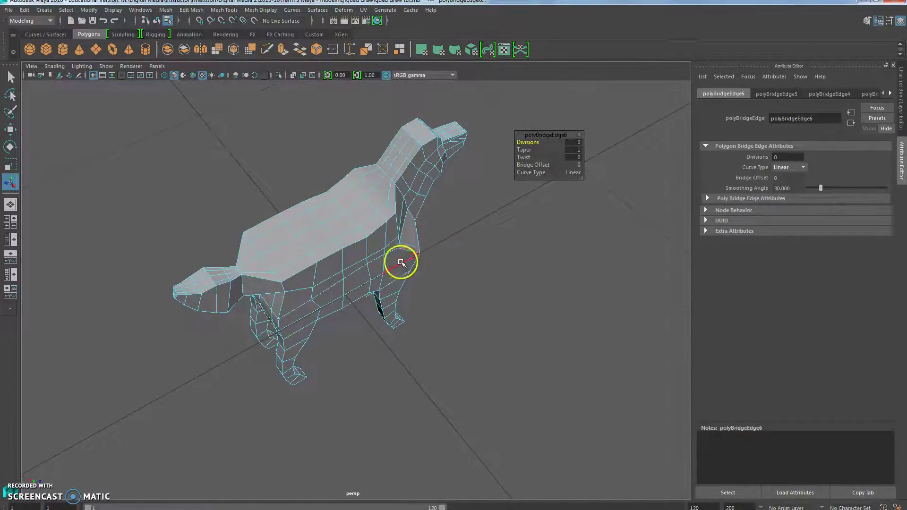
Step: Insert a new edge loop across the dog's upper body
scroll(350, 267, up, 3)
alt+drag(264, 272, 303, 255)
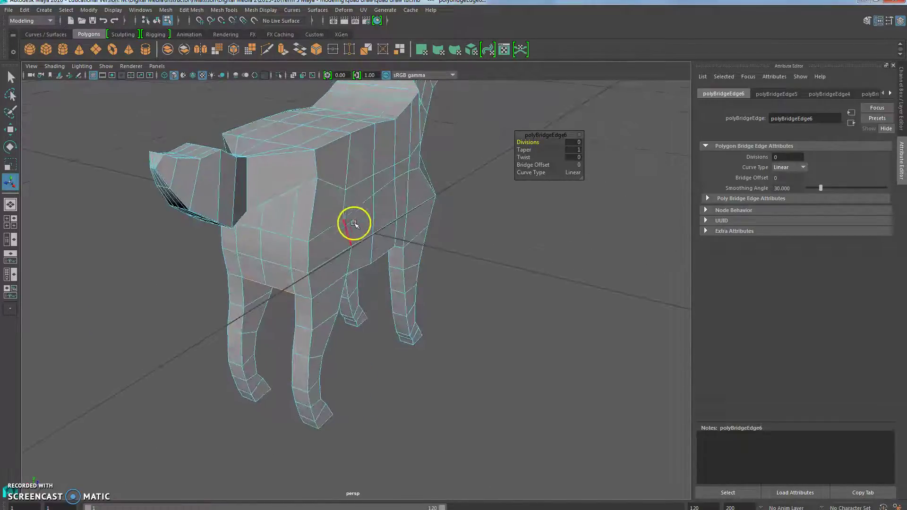
alt+middle_drag(344, 225, 329, 246)
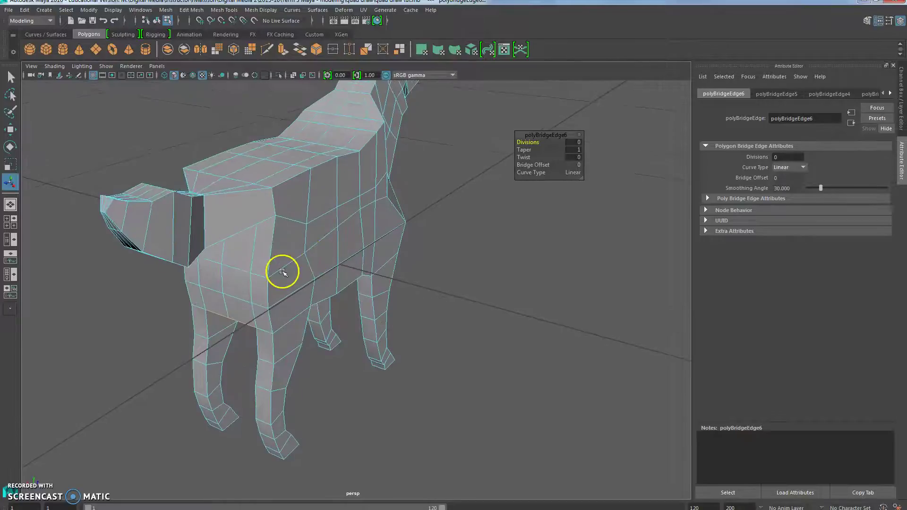
alt+drag(282, 271, 249, 296)
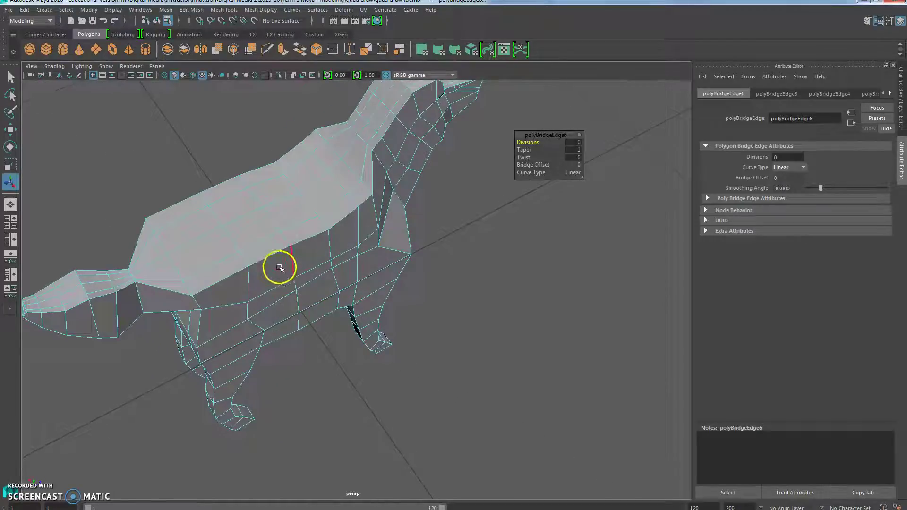
click(211, 282)
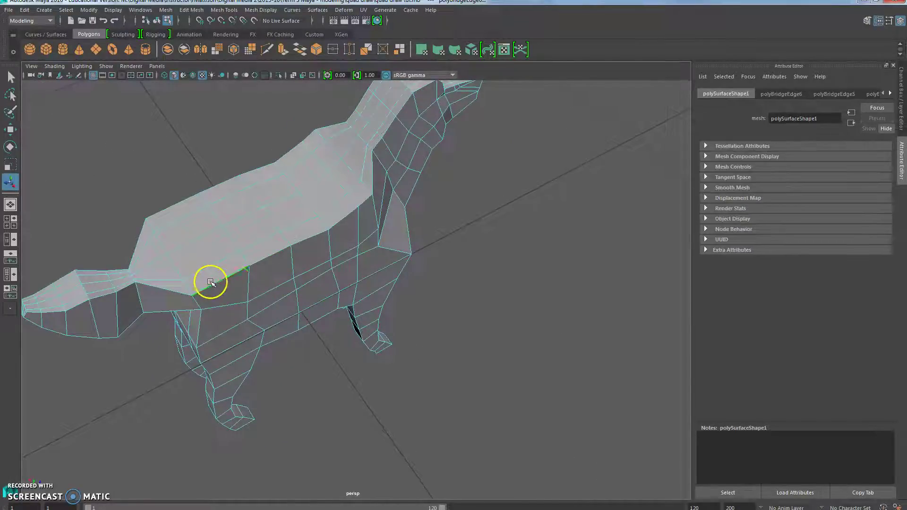
click(334, 217)
Step: Scale the chest loop and the neck and shoulder faces narrower sideways
alt+drag(297, 350, 334, 330)
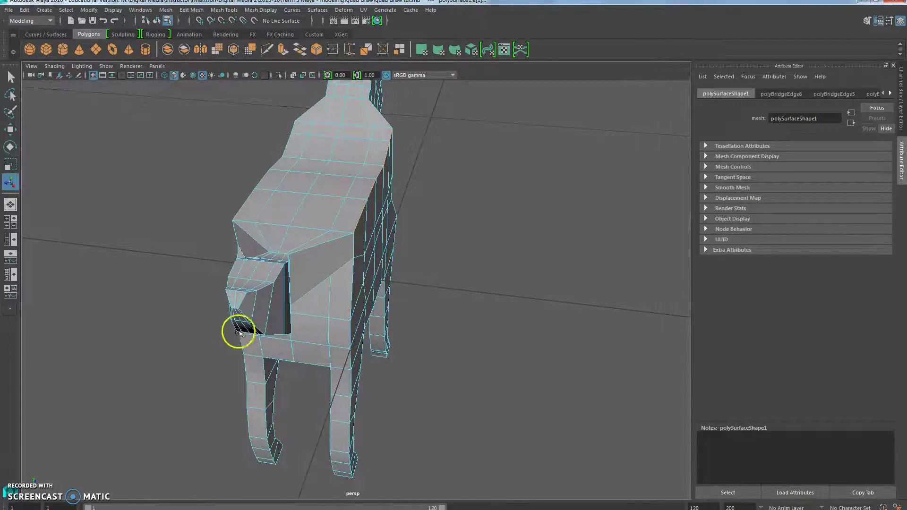
alt+drag(259, 328, 289, 334)
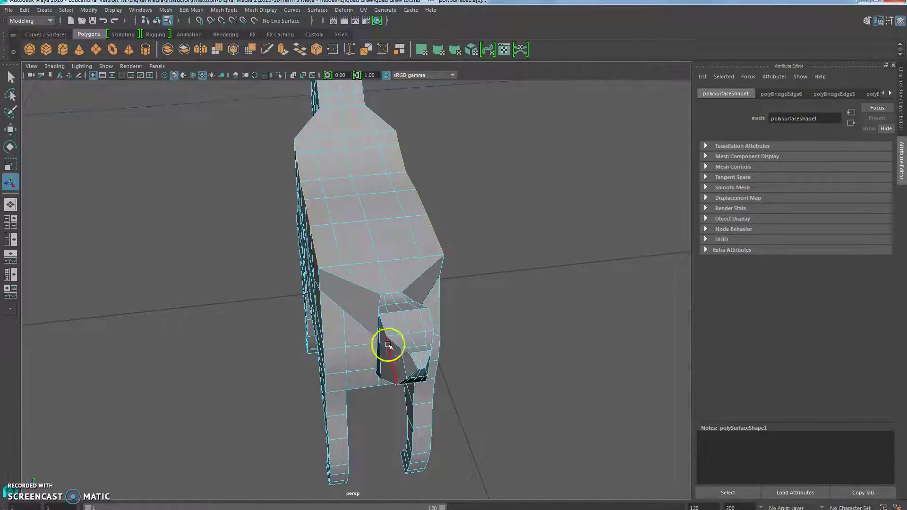
alt+drag(348, 335, 316, 357)
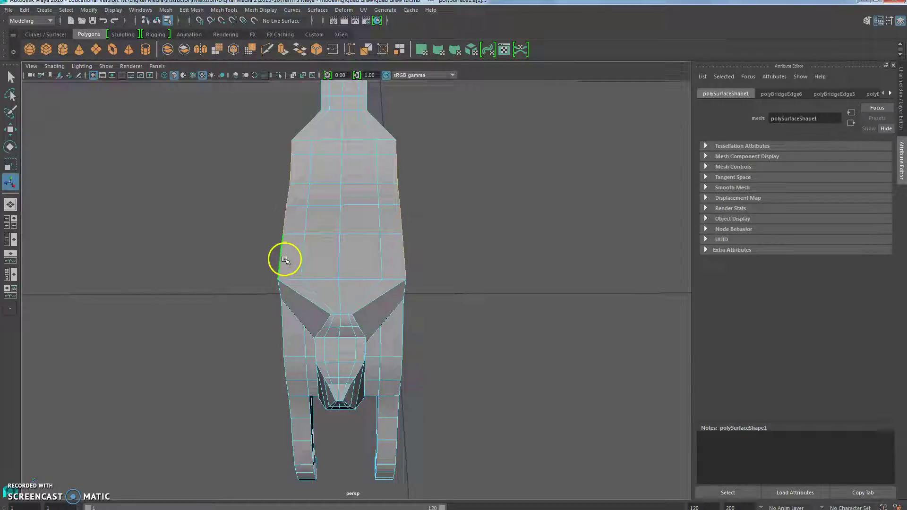
key(w)
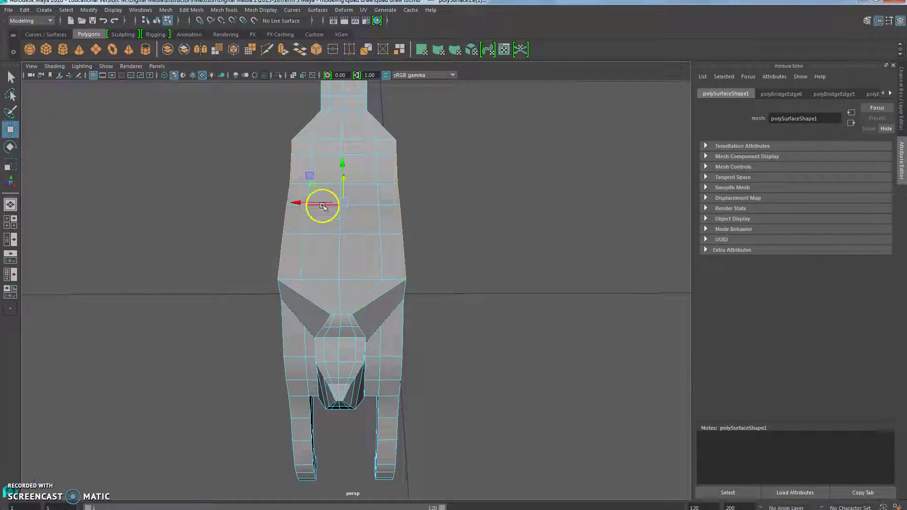
key(r)
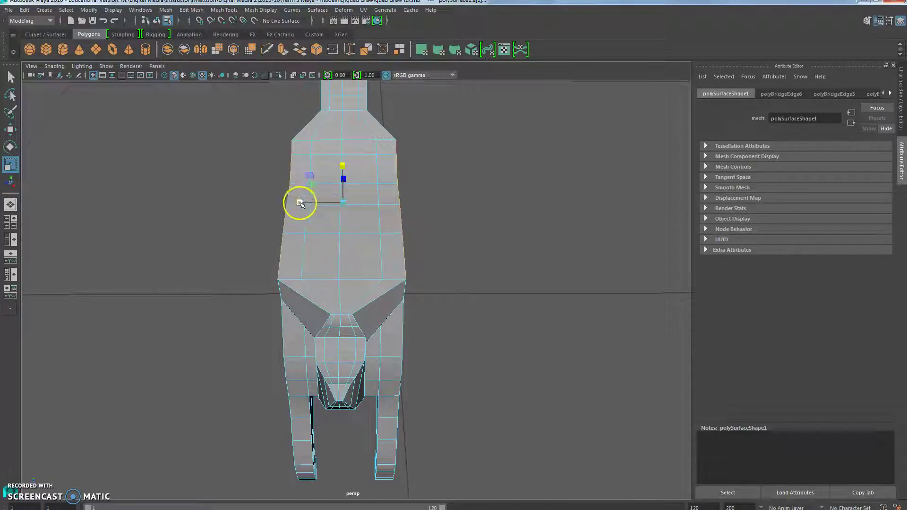
drag(299, 203, 304, 204)
mouse_move(273, 318)
alt+mouse_down()
mouse_move(297, 317)
mouse_move(278, 313)
mouse_move(277, 299)
mouse_move(263, 310)
alt+mouse_up()
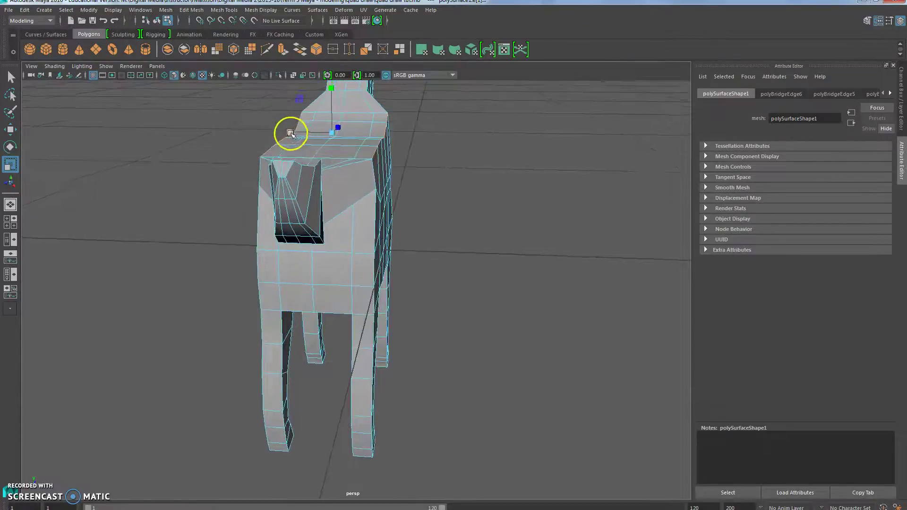
drag(289, 132, 292, 133)
Step: Move the neck's side contour inward
key(w)
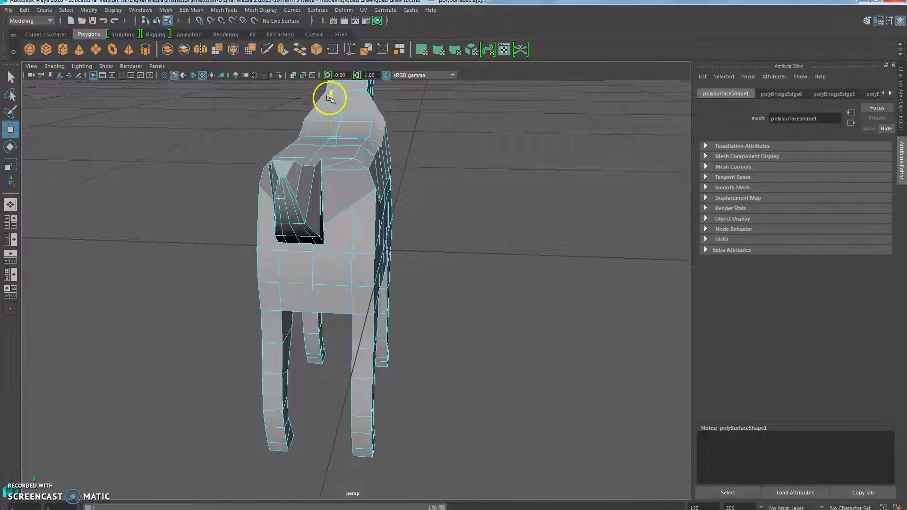
alt+drag(385, 318, 360, 310)
mouse_move(364, 161)
mouse_down()
mouse_move(388, 122)
mouse_move(360, 165)
mouse_up()
alt+drag(337, 232, 374, 197)
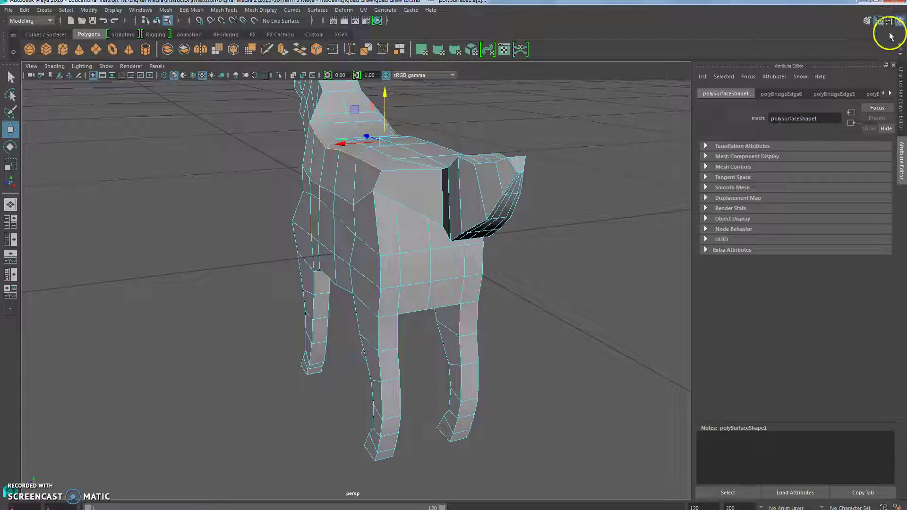
Step: Check the Move tool's Symmetry Settings and leave symmetry Off
click(890, 21)
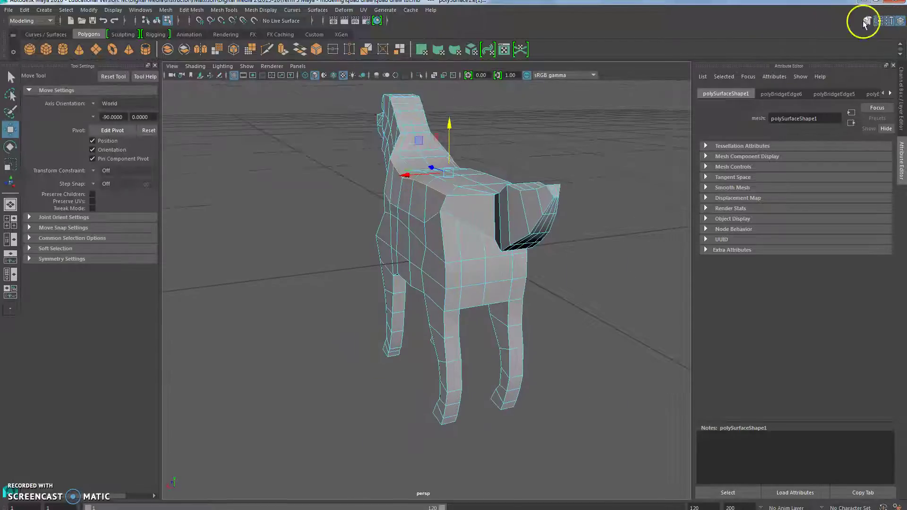
click(29, 259)
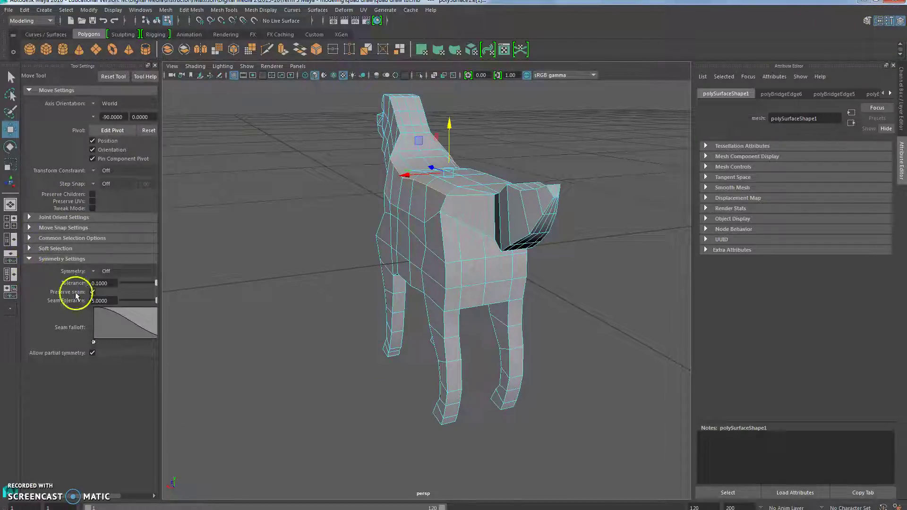
click(97, 271)
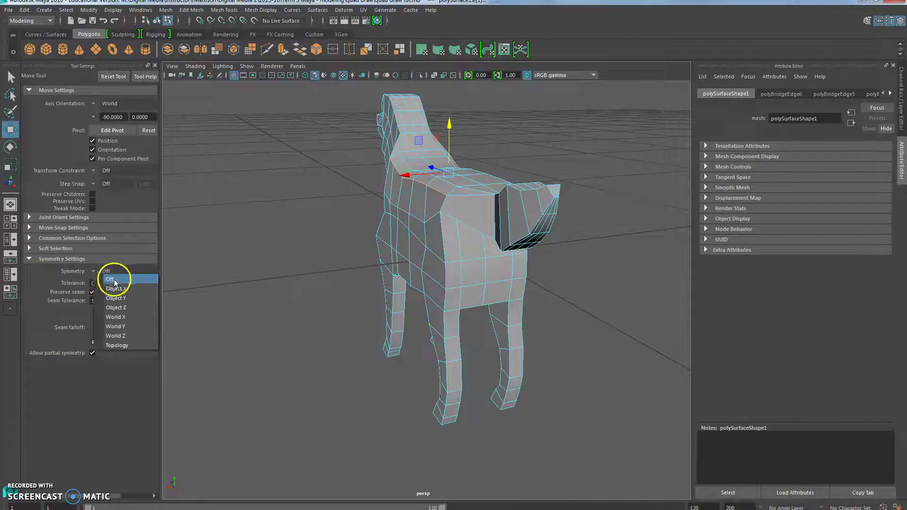
click(128, 279)
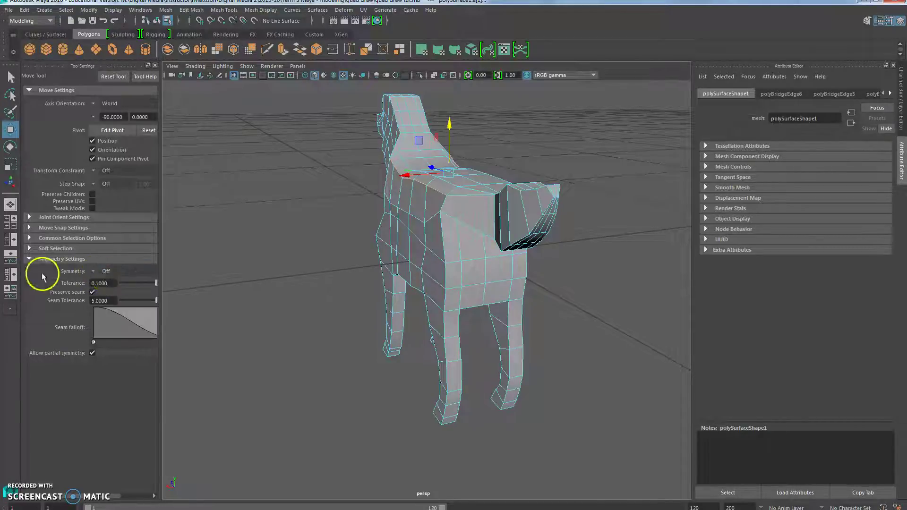
Step: Hide the Tool Settings and Attribute Editor panels so the viewport fills the window
alt+drag(350, 313, 315, 315)
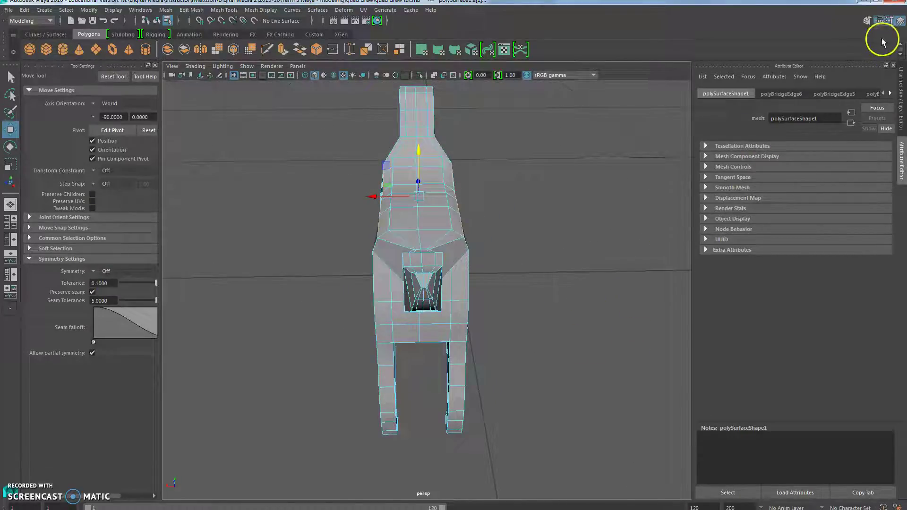
click(880, 21)
click(889, 21)
Step: Select two belly edges between the front legs and pull them up
click(900, 20)
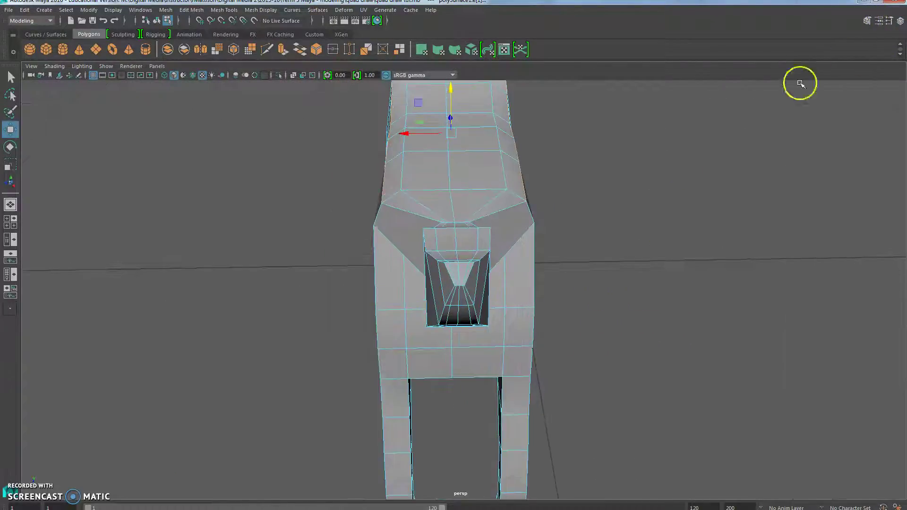
alt+drag(644, 298, 542, 305)
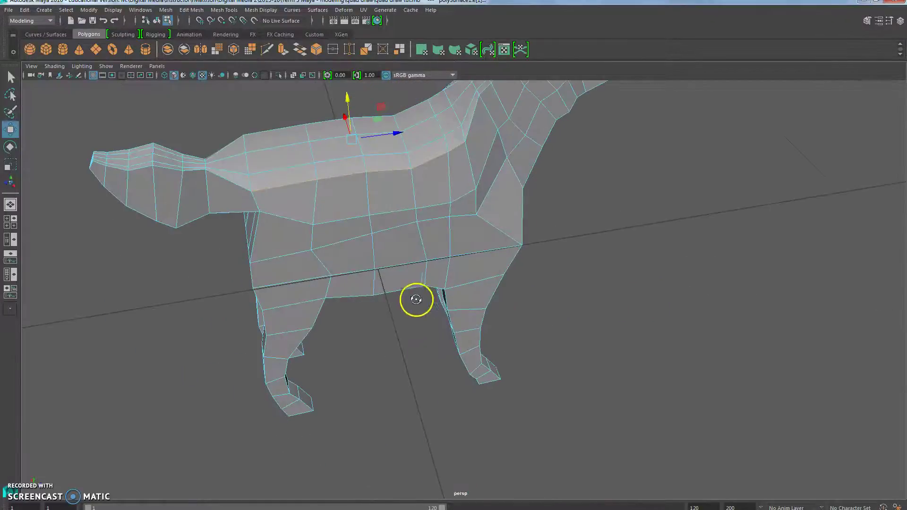
alt+drag(419, 297, 368, 201)
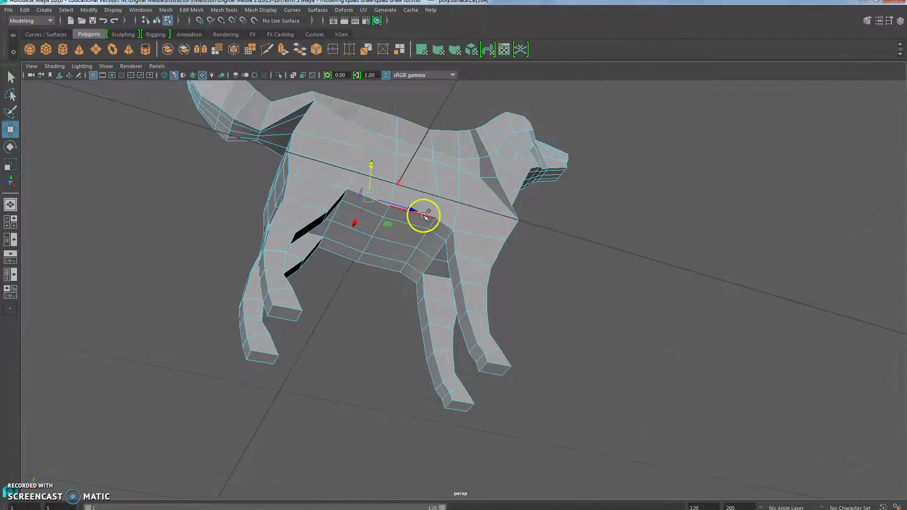
click(455, 222)
shift+click(446, 229)
alt+drag(415, 318, 517, 308)
middle_drag(484, 266, 472, 203)
Step: Select a chest edge and review the reshaped chest from front and side angles
alt+drag(518, 313, 513, 241)
middle_drag(514, 241, 520, 207)
key(r)
alt+drag(532, 384, 489, 352)
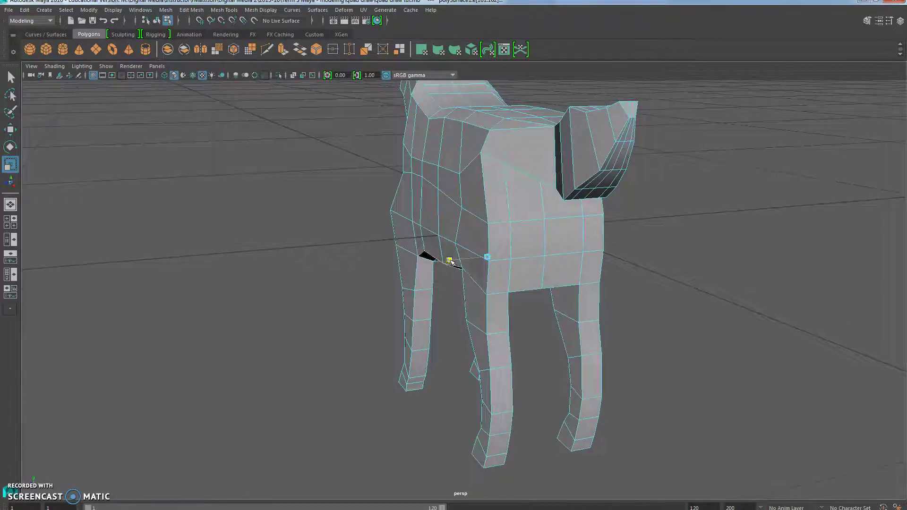
alt+drag(444, 282, 395, 268)
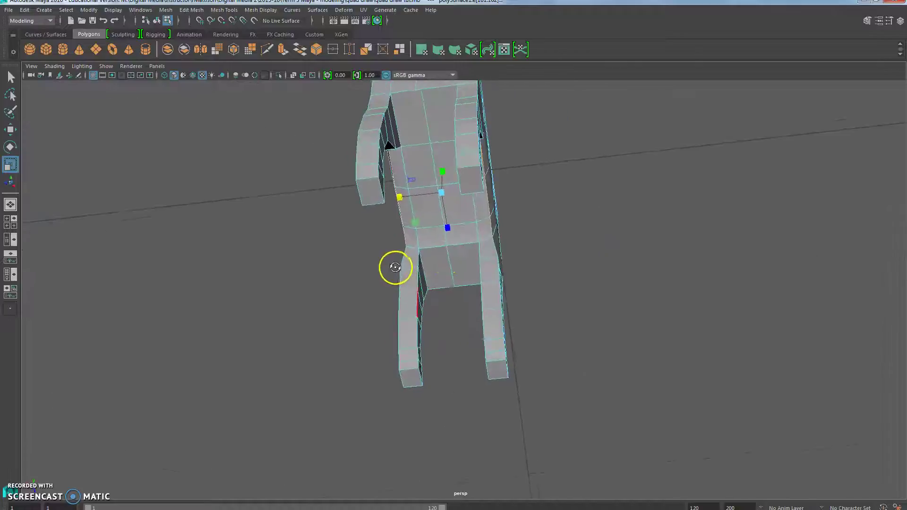
click(436, 138)
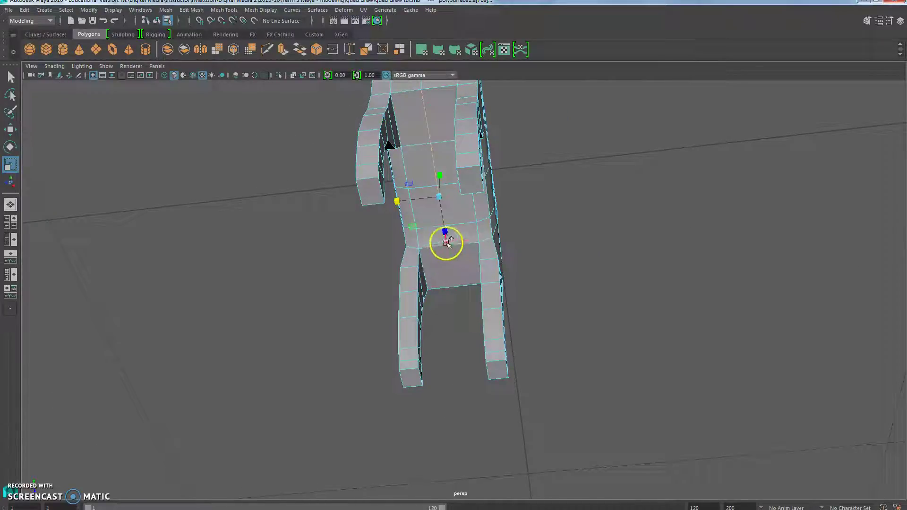
alt+drag(474, 227, 465, 209)
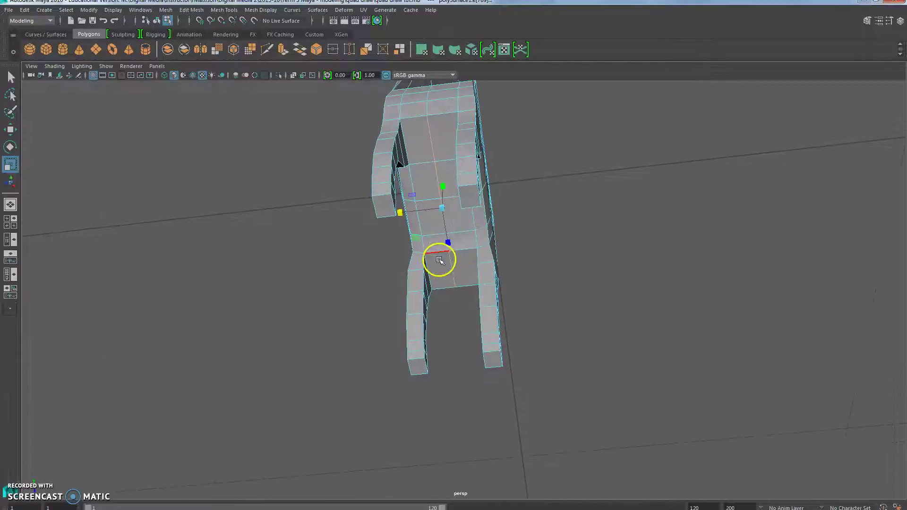
alt+drag(438, 259, 448, 300)
key(w)
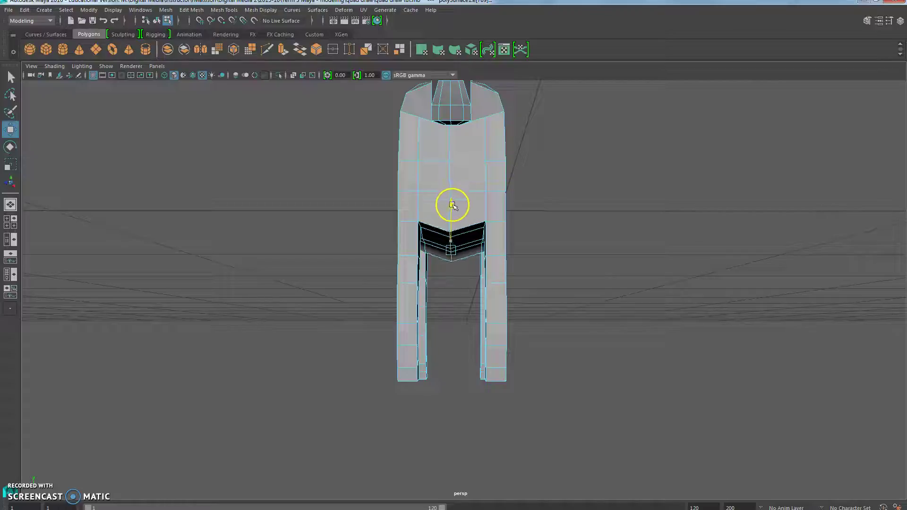
alt+drag(450, 300, 704, 307)
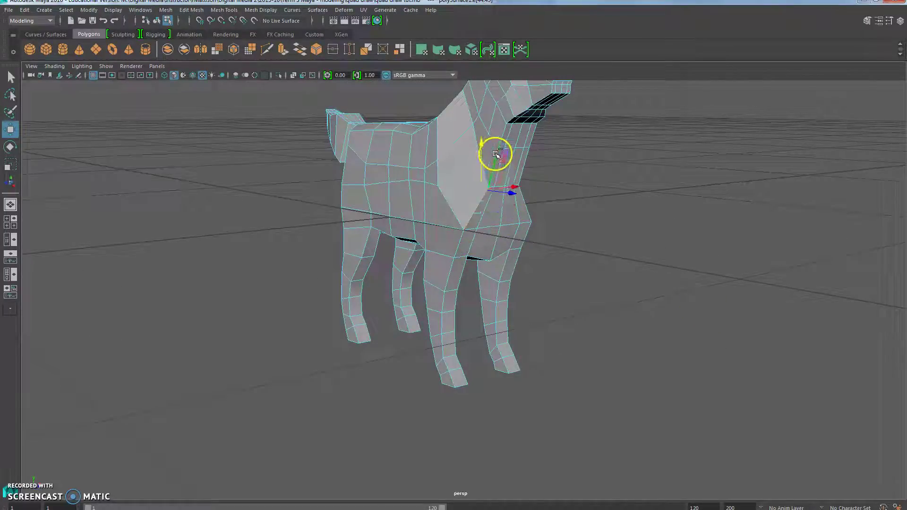
Step: Nudge the chest vertex slightly right and review the chest-to-neck shape from several angles
alt+drag(509, 269, 487, 222)
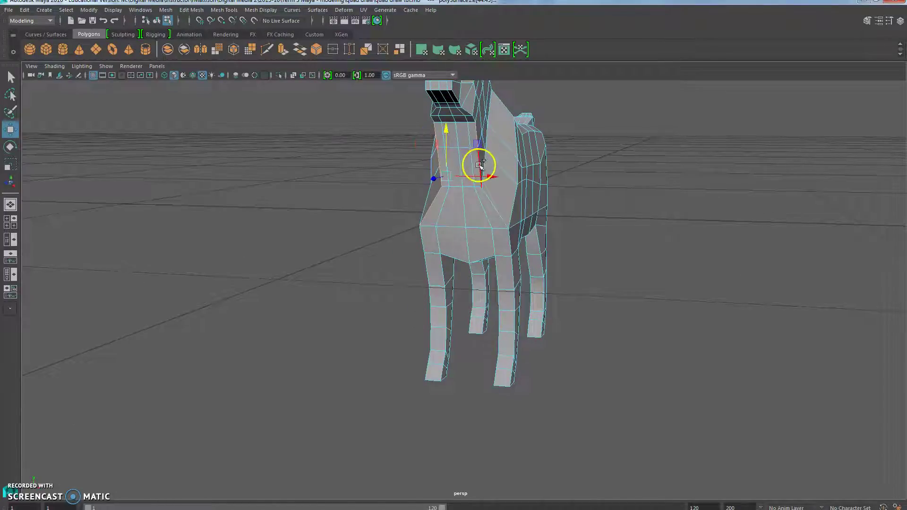
alt+drag(473, 278, 403, 299)
drag(375, 197, 380, 197)
key(r)
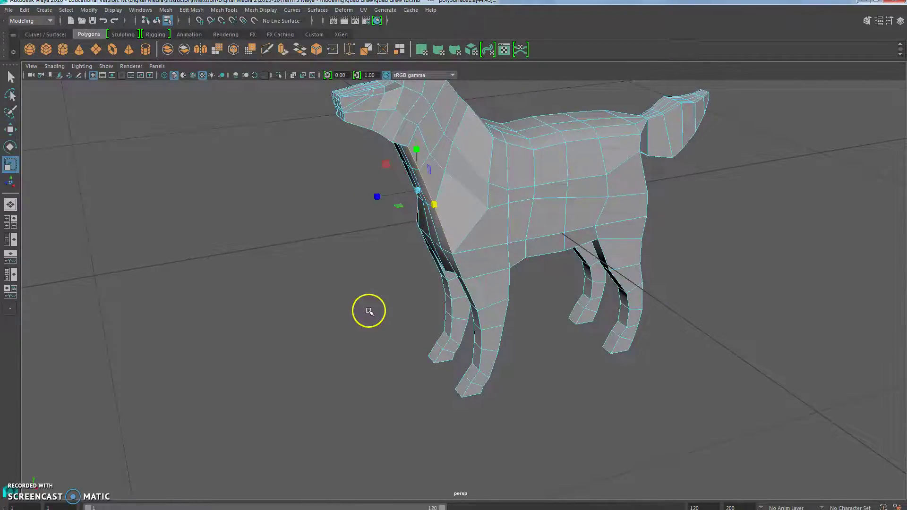
alt+drag(368, 311, 433, 313)
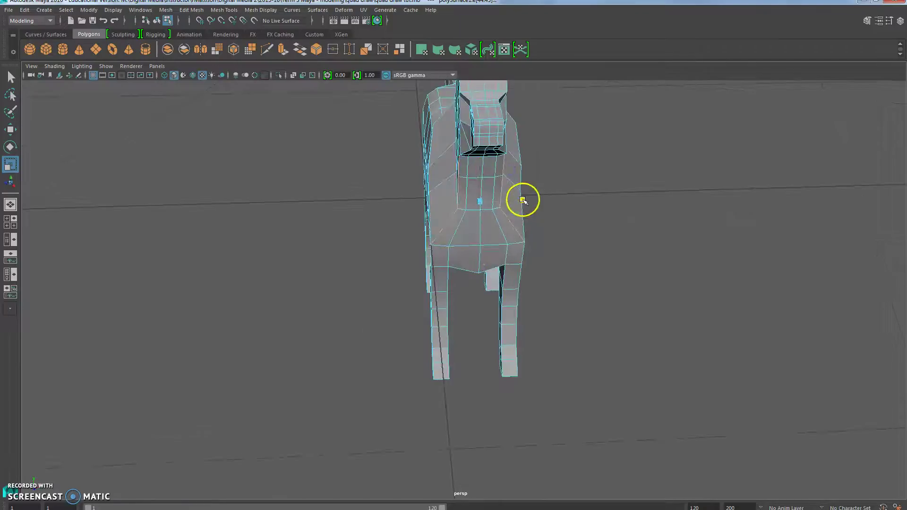
alt+drag(440, 312, 506, 261)
alt+drag(473, 182, 505, 263)
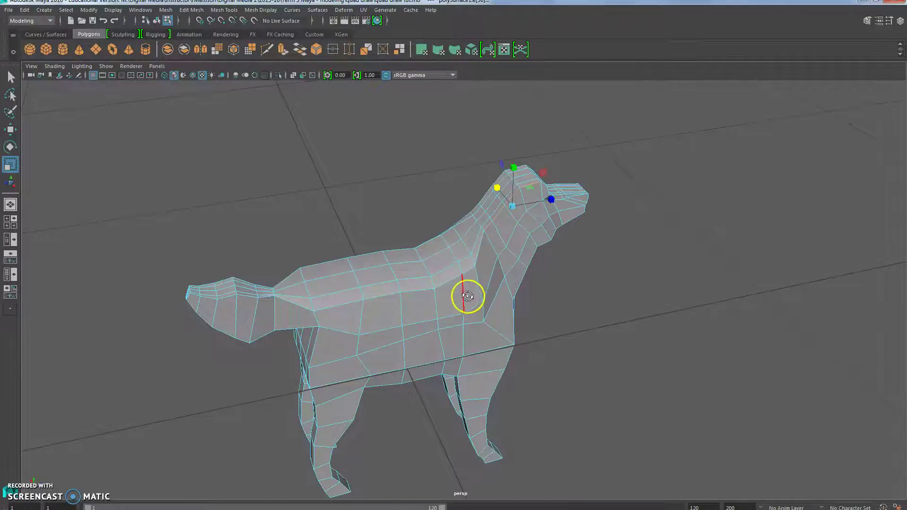
Step: Select the upper neck edge and lift it straight up along Y to arch the neck
alt+drag(467, 295, 600, 302)
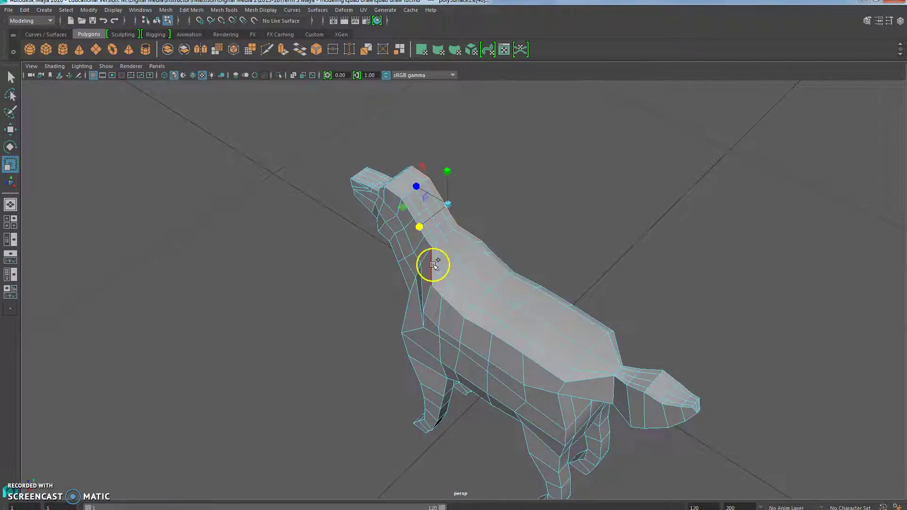
click(427, 240)
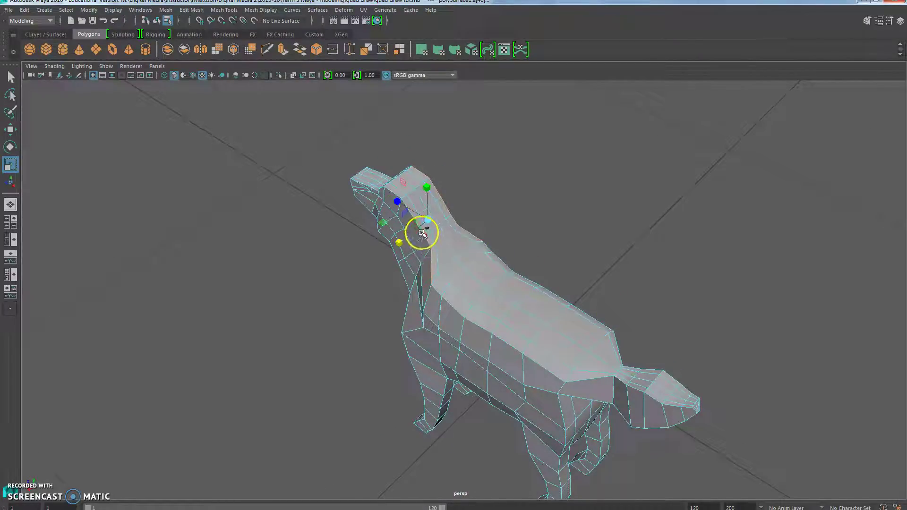
click(428, 217)
key(w)
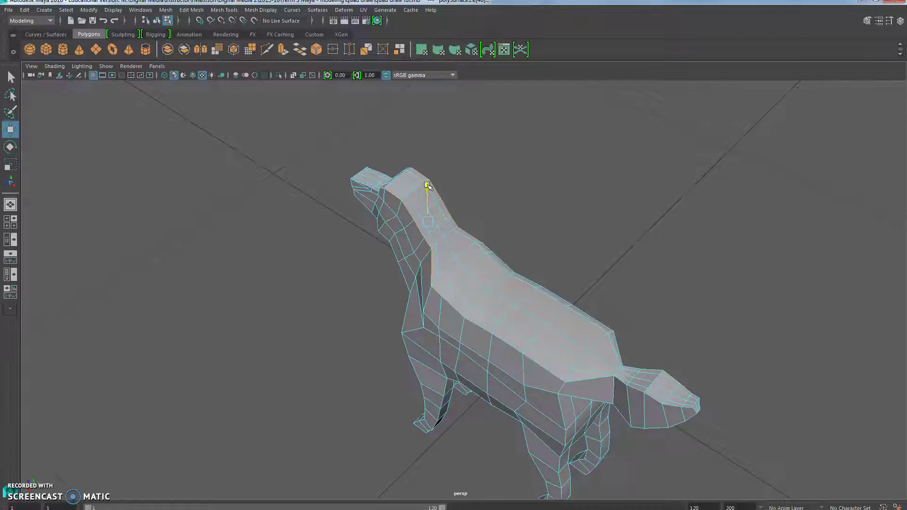
alt+drag(431, 314, 375, 280)
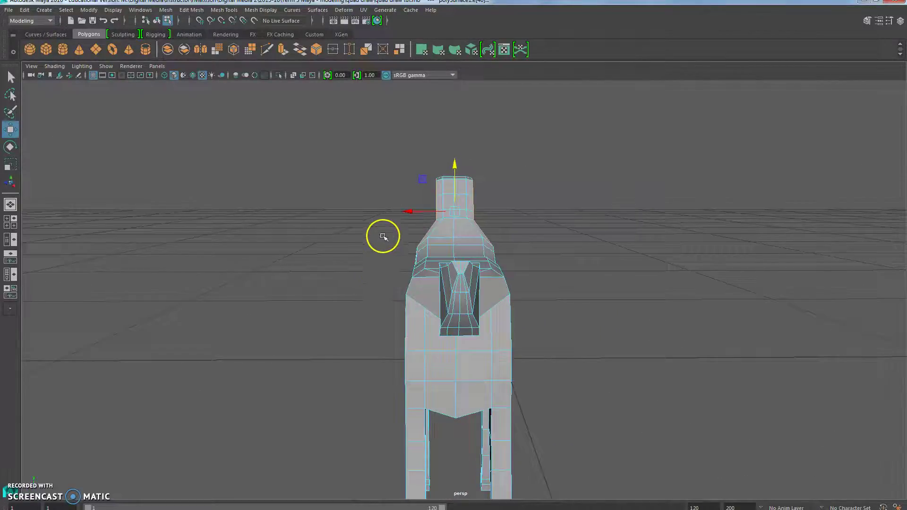
key(r)
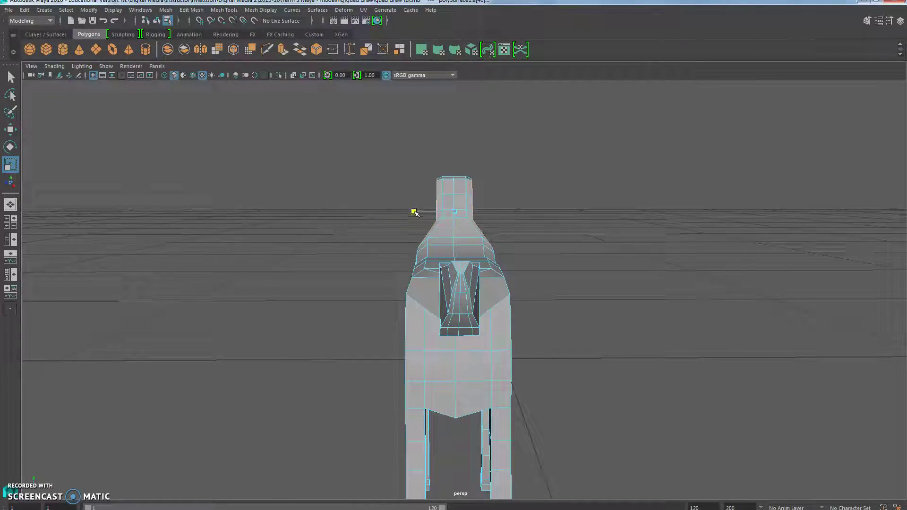
key(w)
click(449, 176)
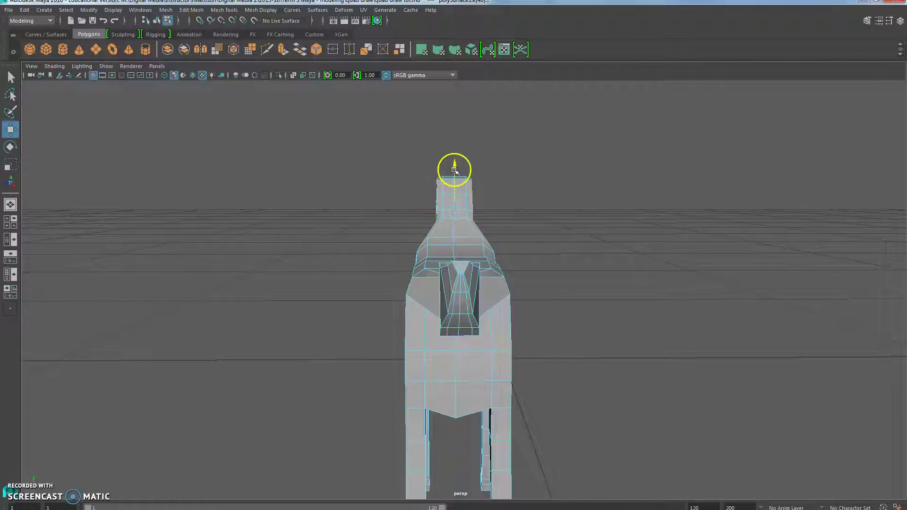
click(442, 230)
alt+drag(408, 286, 266, 157)
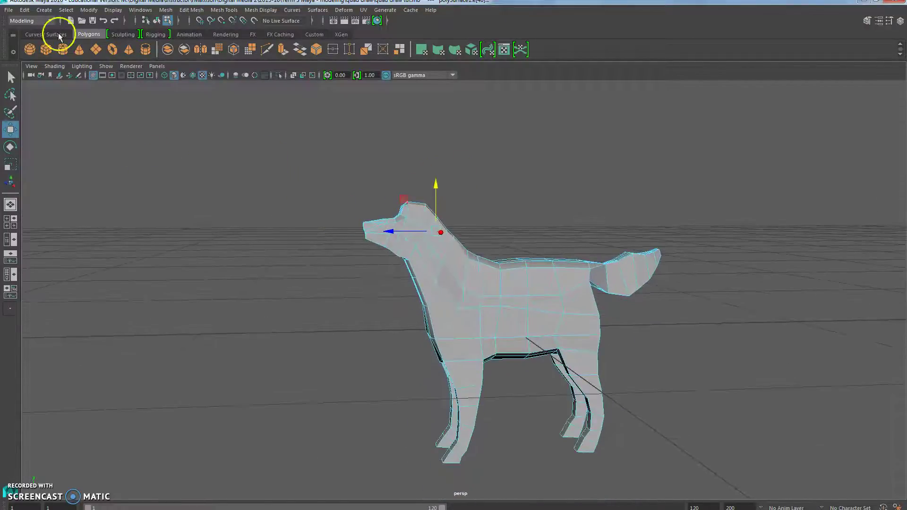
Step: Save the dog scene, then review the model from the other side and from above
click(8, 10)
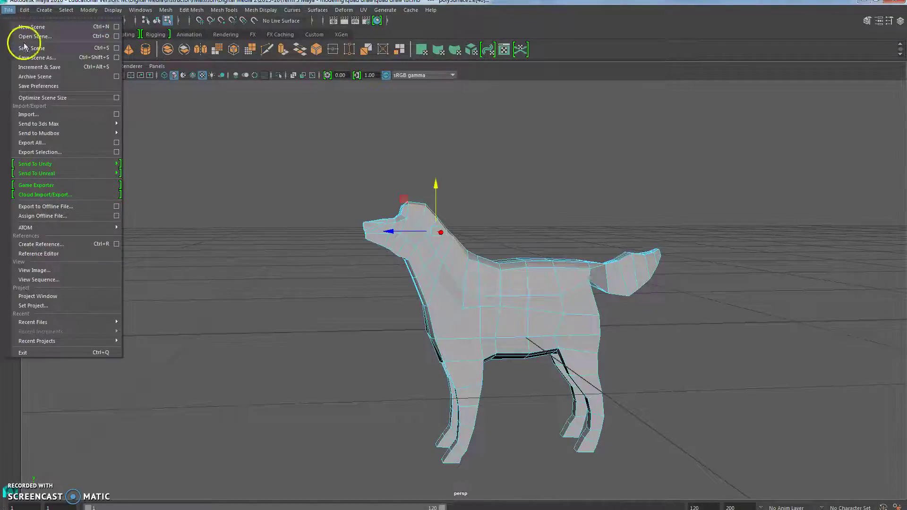
click(42, 49)
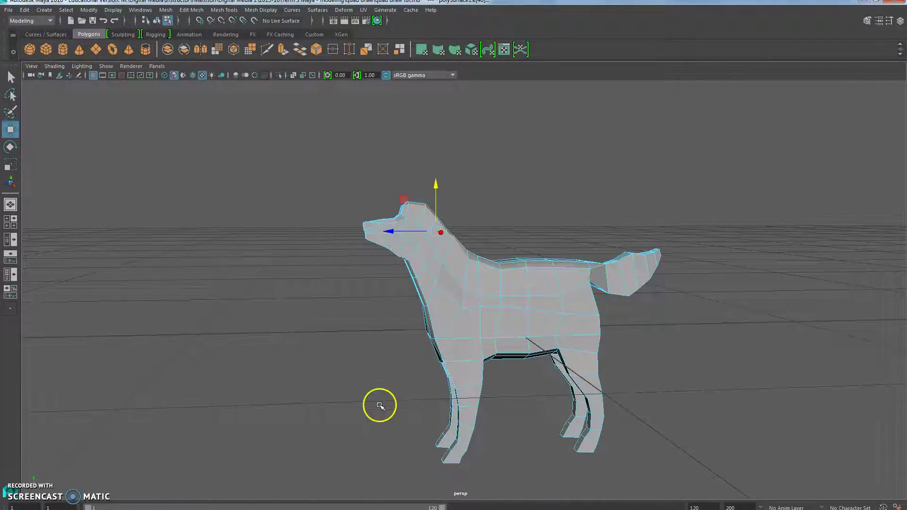
alt+drag(397, 376, 607, 373)
alt+drag(452, 347, 353, 394)
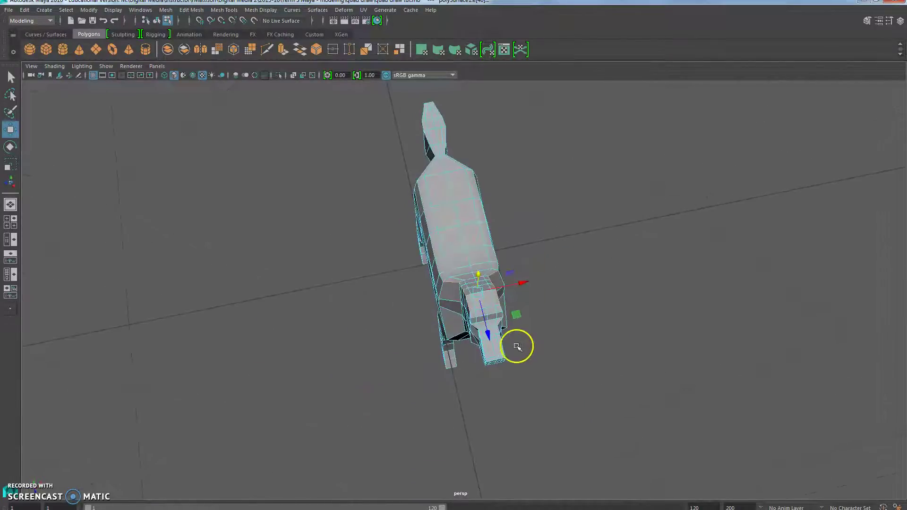
Step: Switch to face selection and select a face on top of the dog's head
scroll(518, 334, up, 8)
right_click(507, 289)
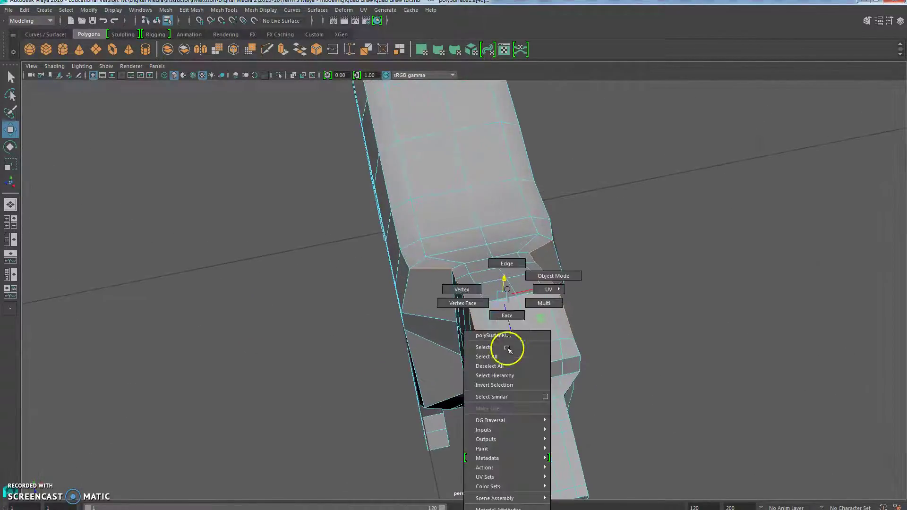
click(507, 315)
scroll(497, 380, up, 4)
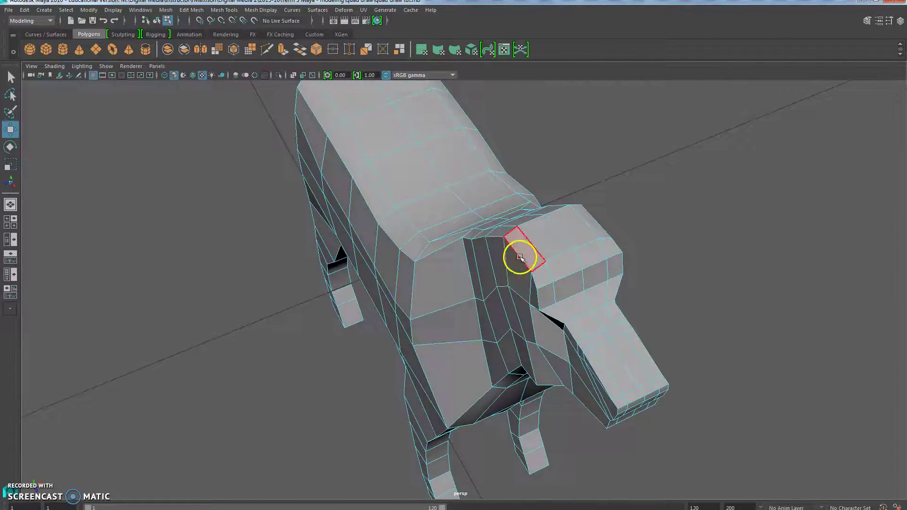
click(521, 252)
alt+drag(587, 377, 438, 364)
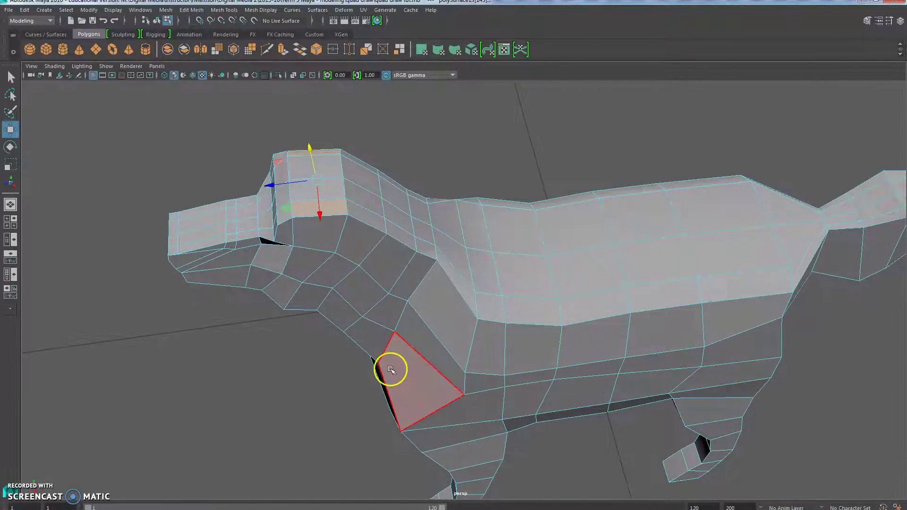
Step: Extrude the head face upward into a tall ear, then scale to taper its tip
click(283, 49)
alt+drag(324, 257, 382, 283)
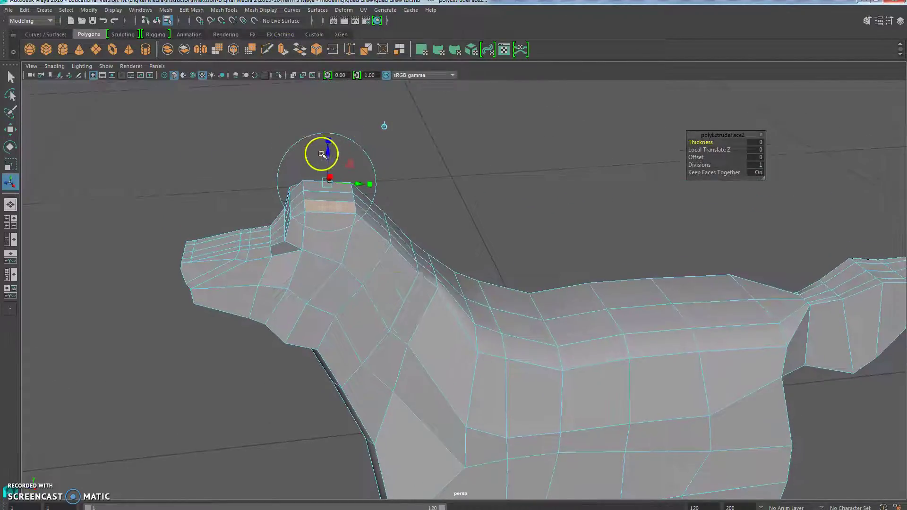
drag(322, 153, 339, 109)
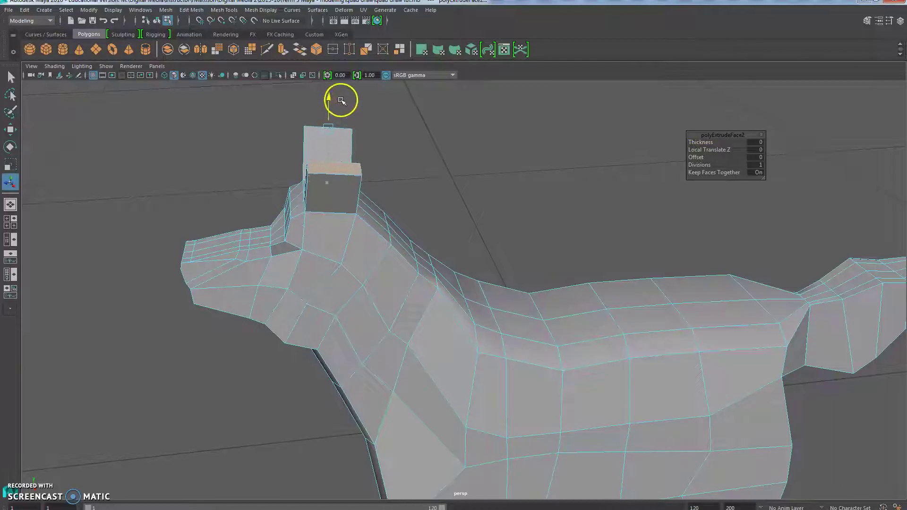
drag(341, 98, 373, 232)
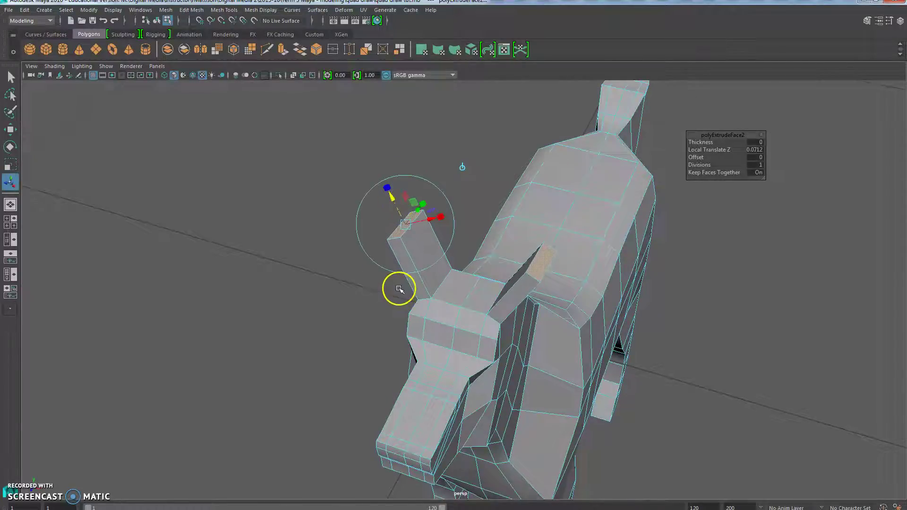
key(r)
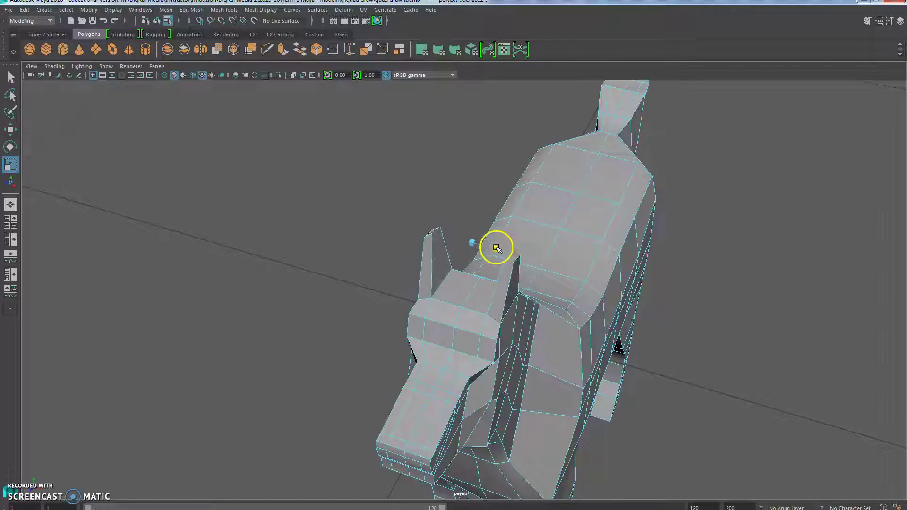
click(452, 323)
mouse_move(454, 324)
alt+mouse_down()
mouse_move(573, 308)
mouse_move(658, 316)
mouse_move(520, 307)
mouse_move(453, 320)
alt+mouse_up()
key(super)
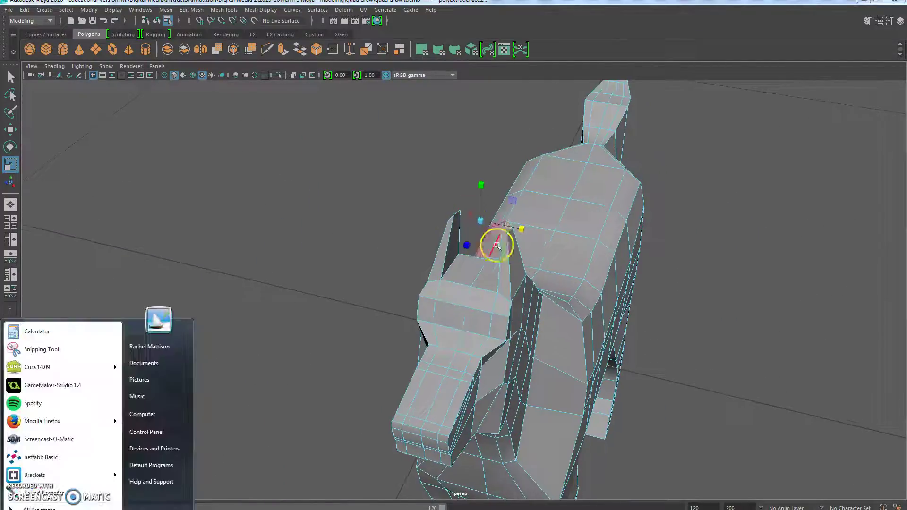
click(577, 14)
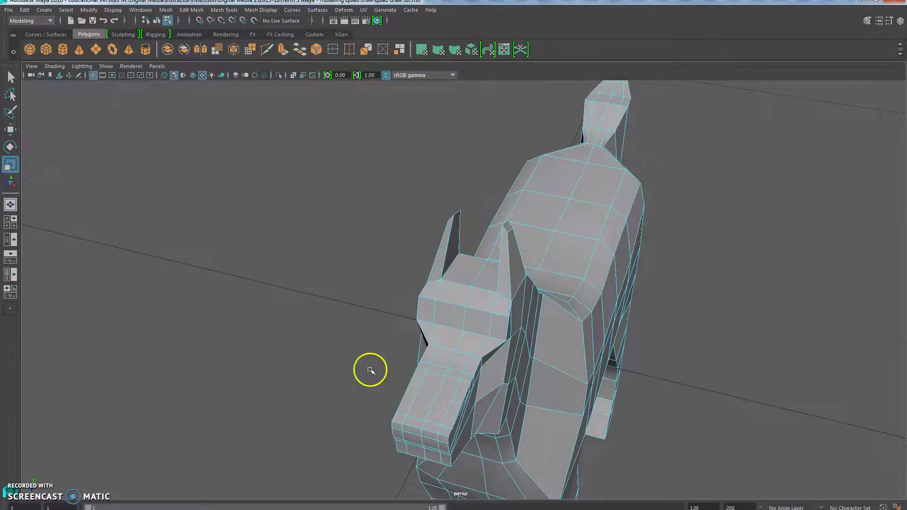
alt+drag(429, 414, 360, 288)
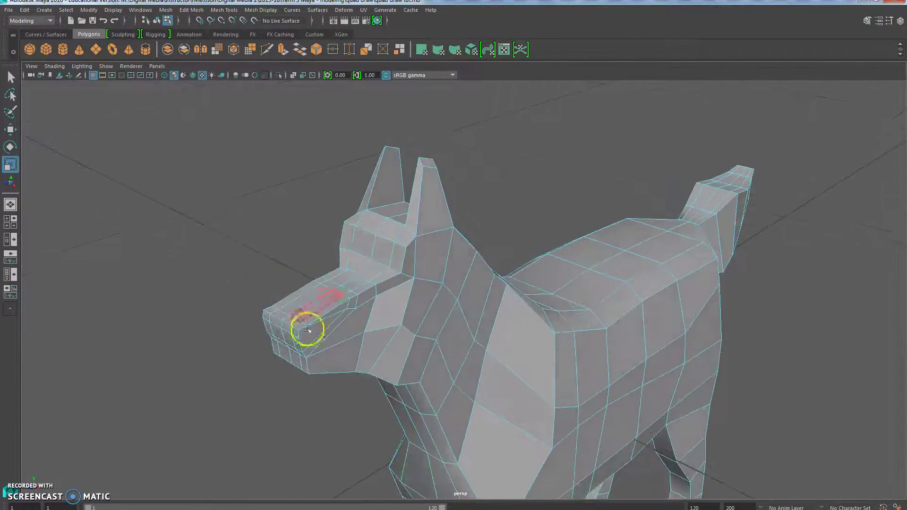
mouse_move(340, 381)
alt+mouse_down()
mouse_move(299, 299)
mouse_move(342, 299)
mouse_move(324, 290)
mouse_move(271, 326)
alt+mouse_up()
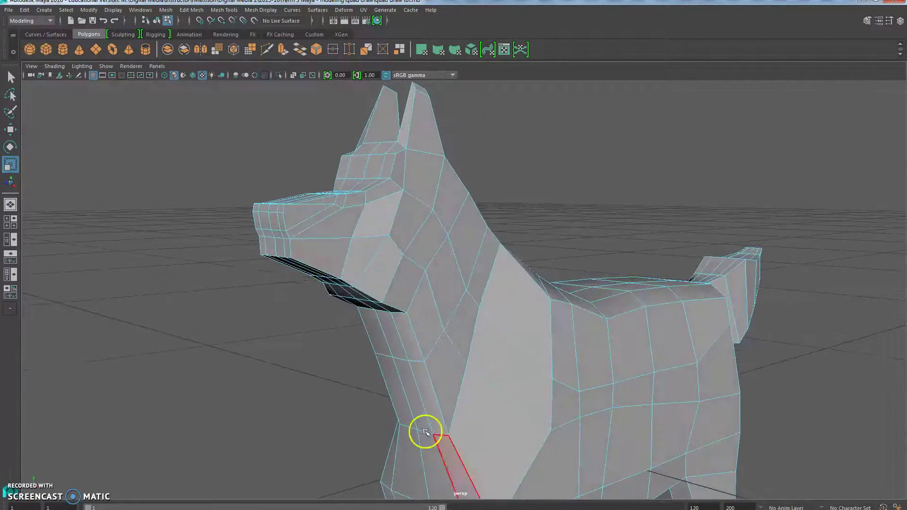